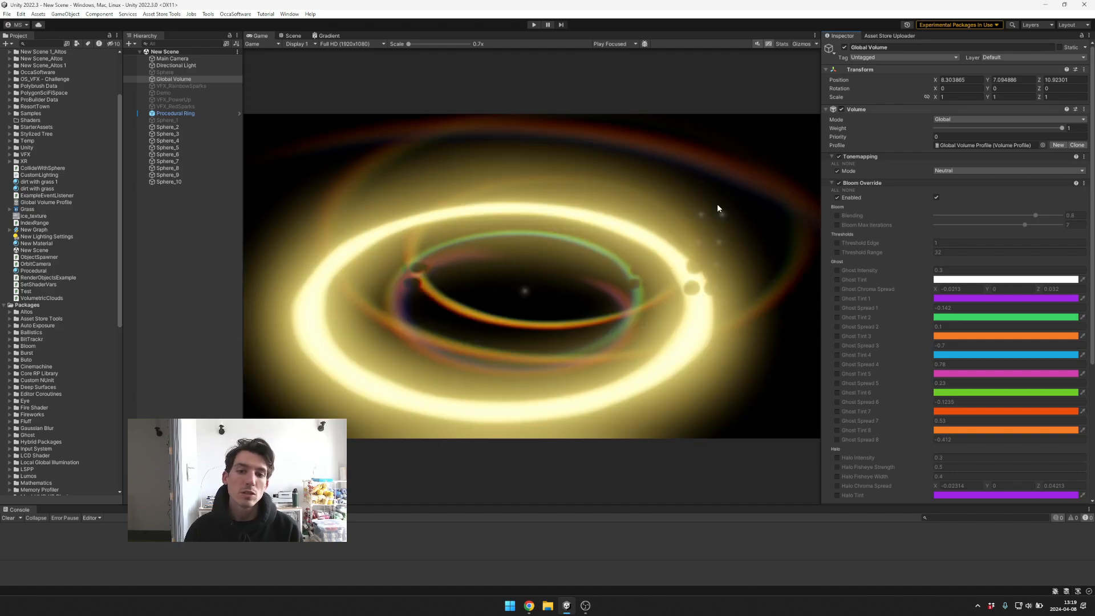
- Delete the existing Global Volume object from the scene
click(292, 35)
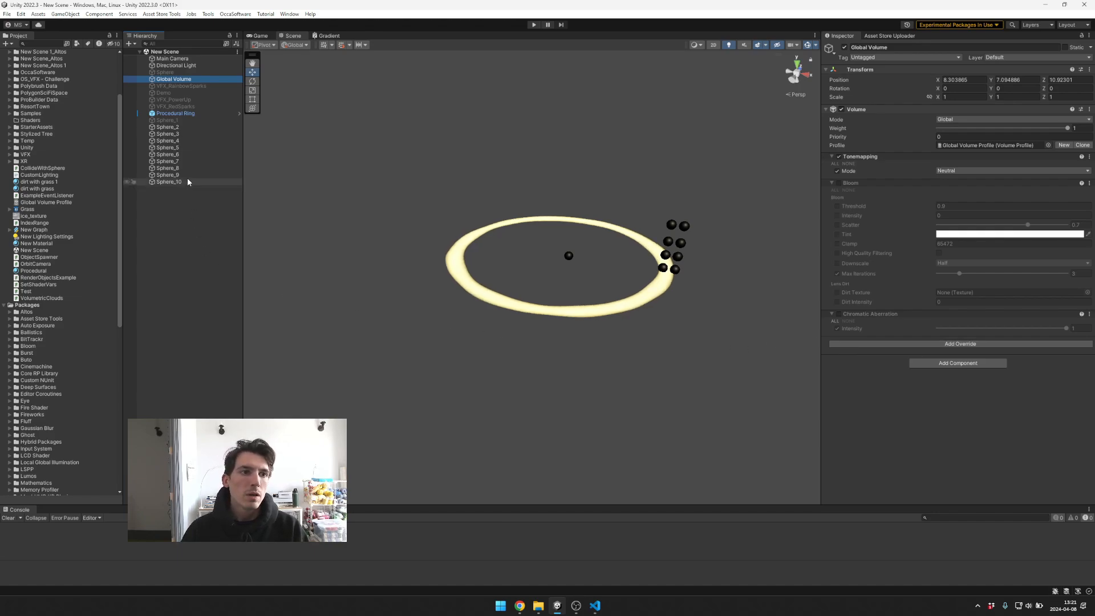
right_click(191, 80)
click(211, 144)
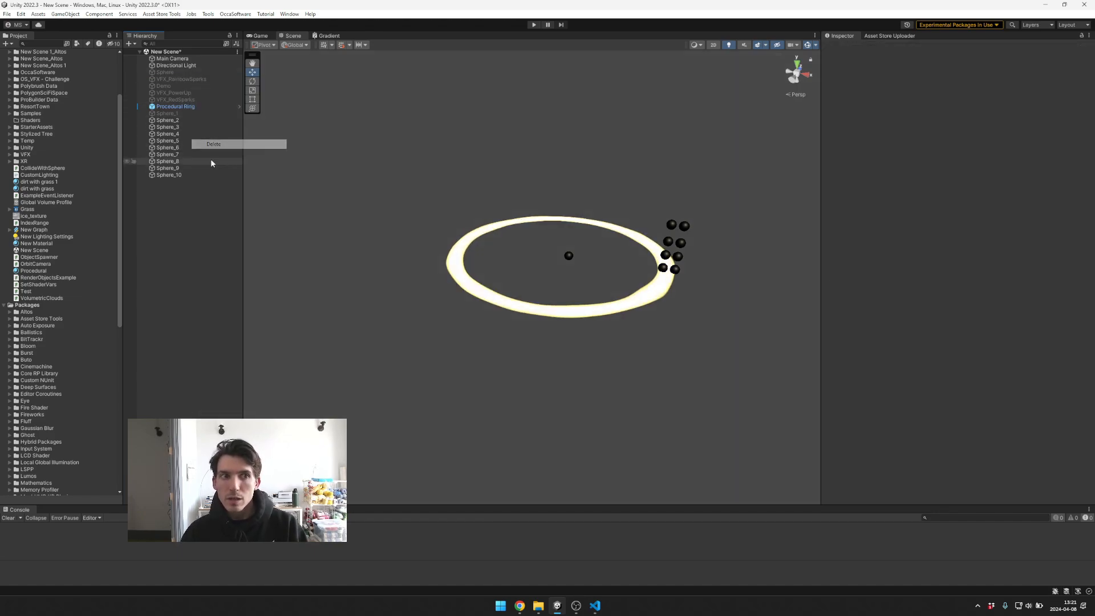
- Add a new Global Volume to the scene and create a new volume profile for it
right_click(193, 217)
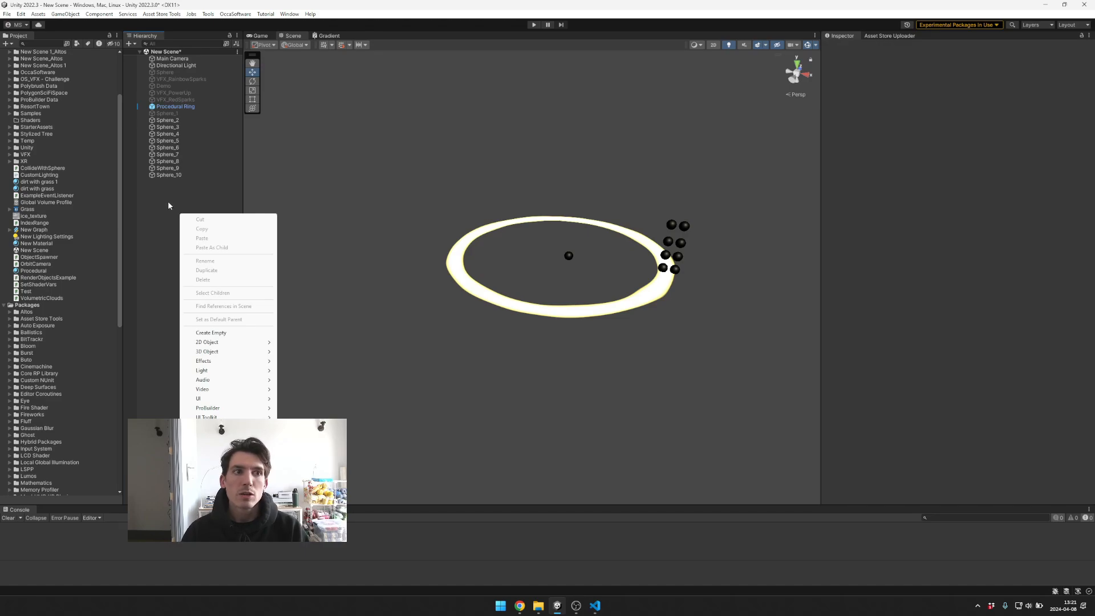
mouse_move(226, 455)
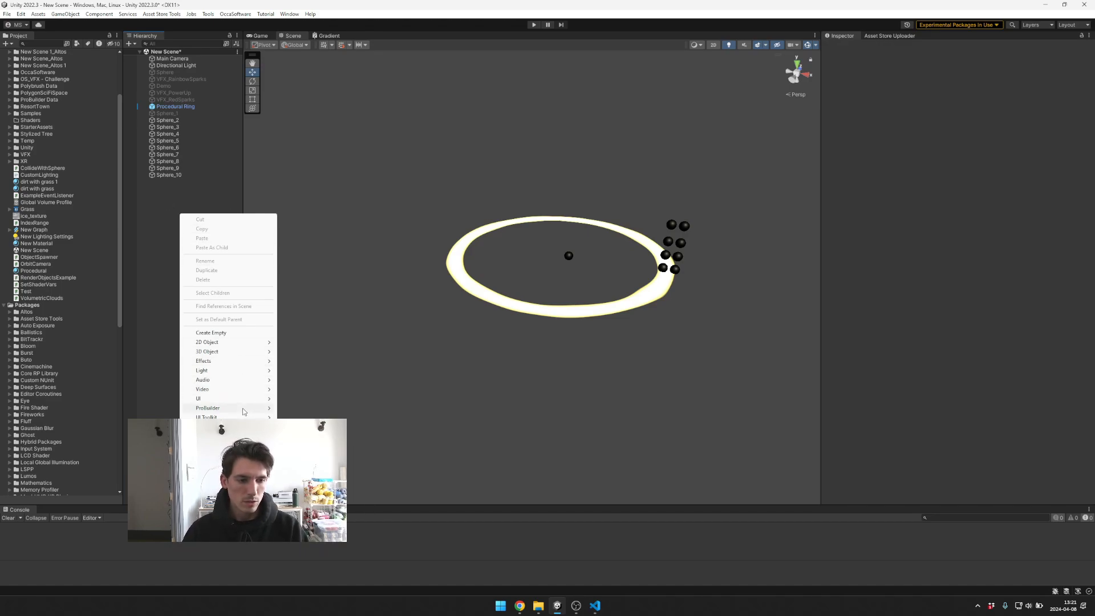
mouse_move(244, 436)
click(308, 437)
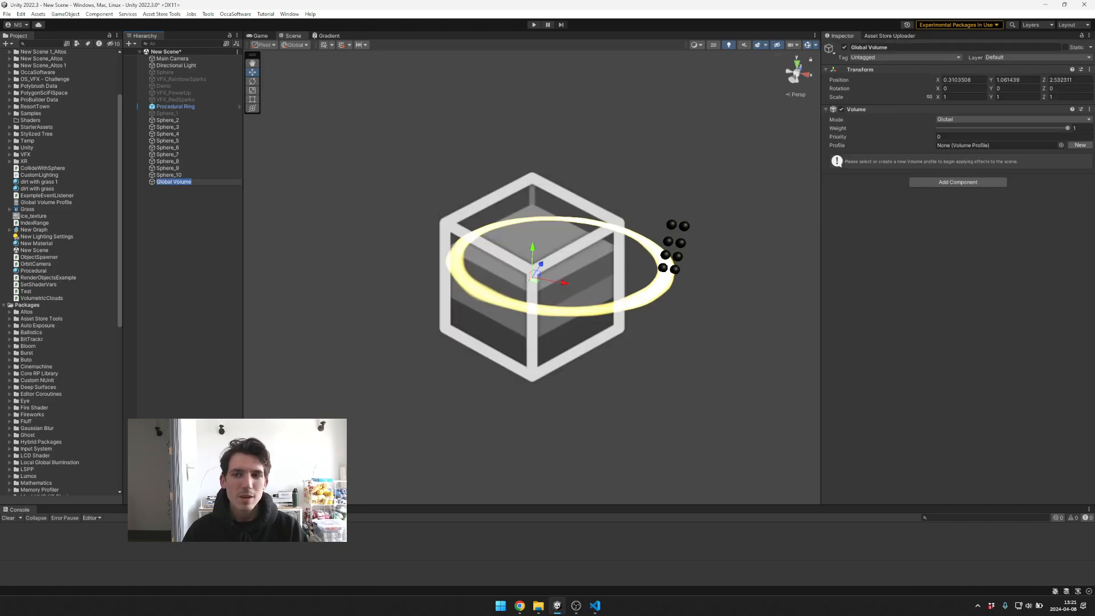
click(930, 279)
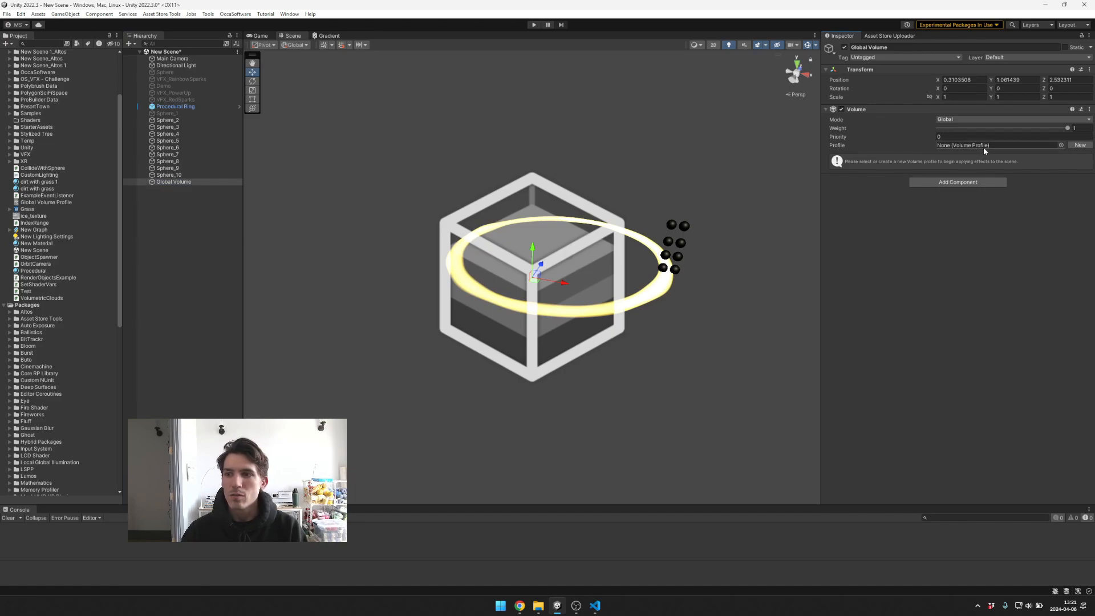
click(1079, 146)
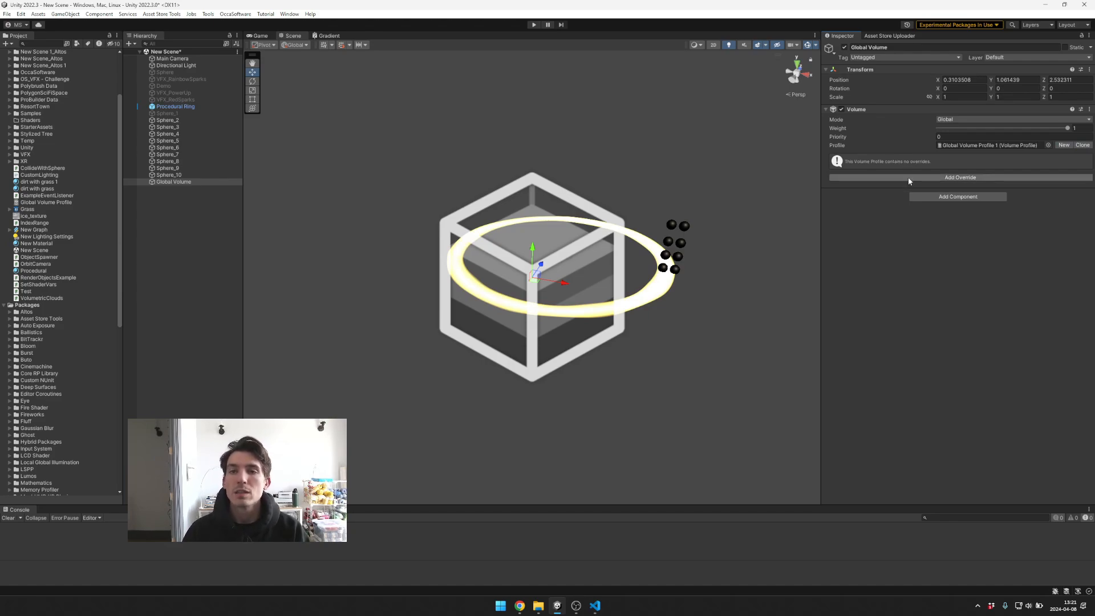
- Add the OccaSoftware Bloom override to the new volume profile, leaving the volume mode at Global
click(958, 120)
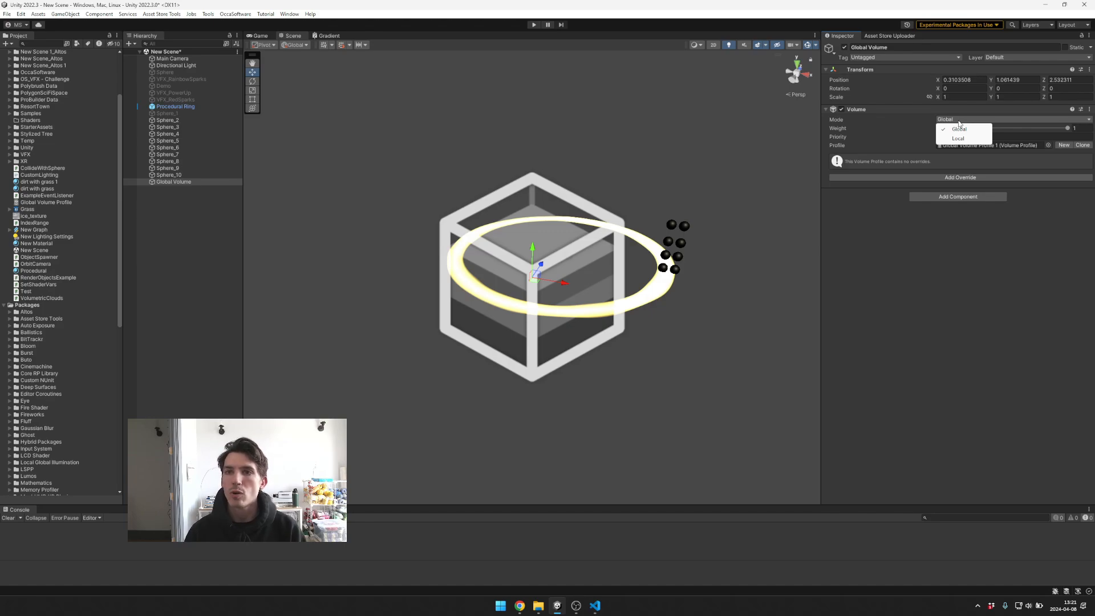
click(935, 176)
click(935, 177)
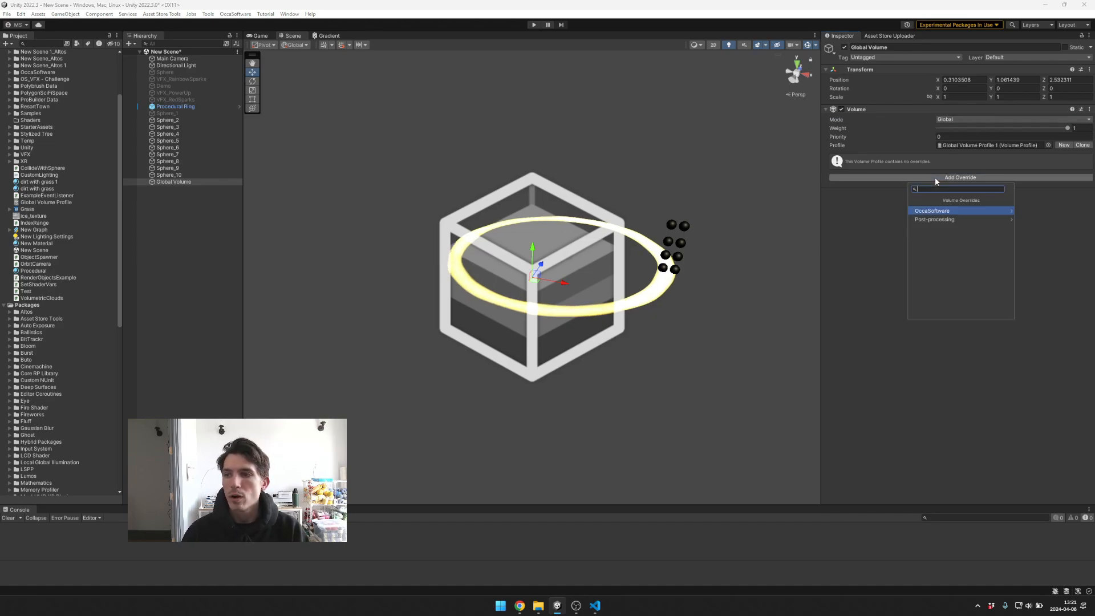
click(949, 212)
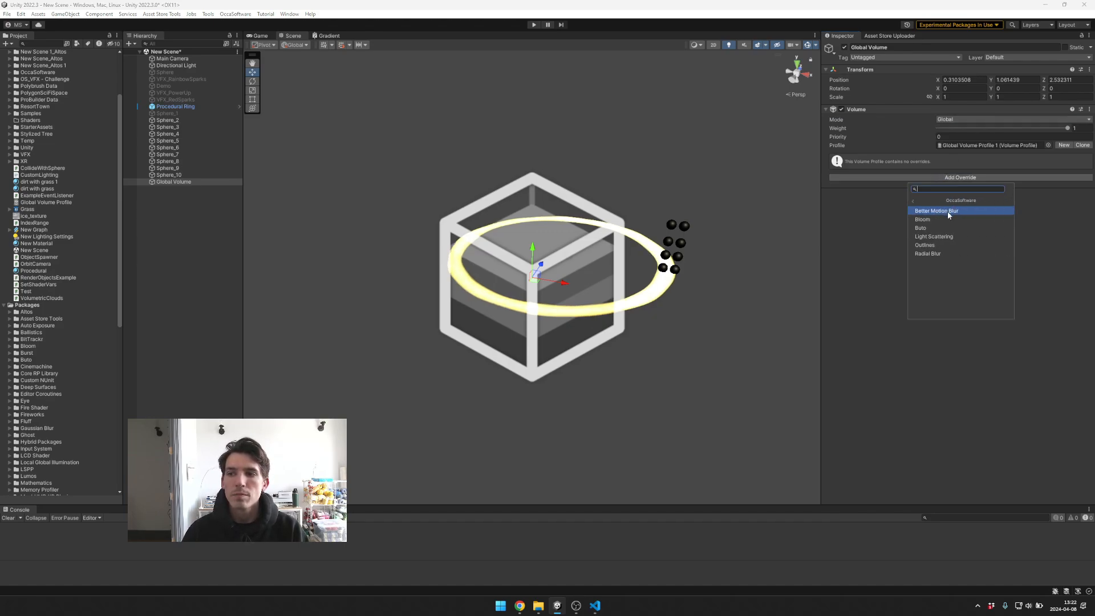
click(949, 220)
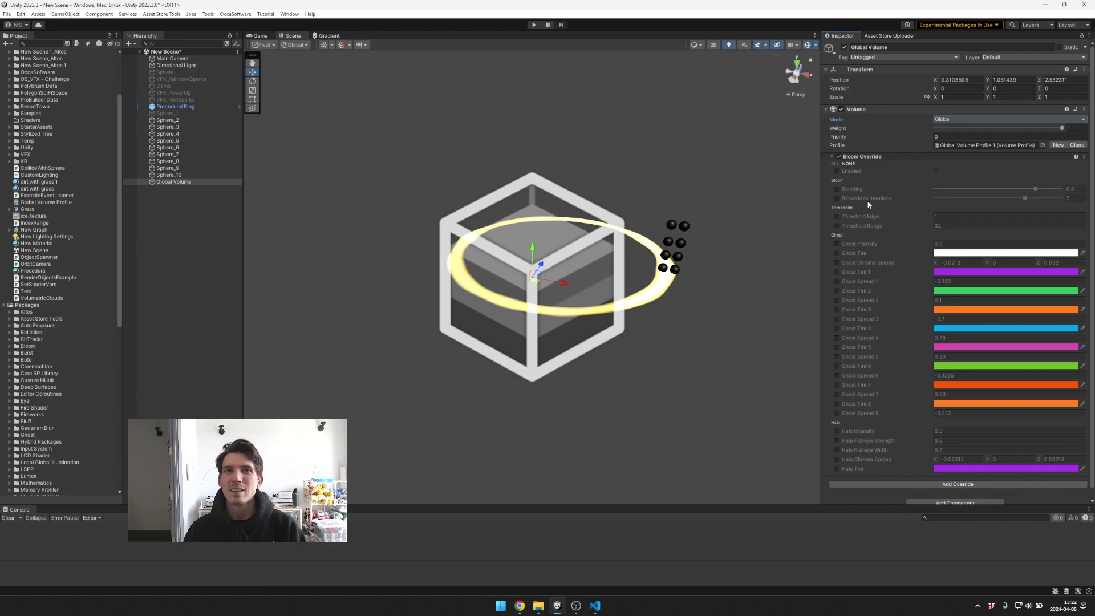
- Turn on the Bloom override's Enabled setting and run the scene in play mode
click(838, 173)
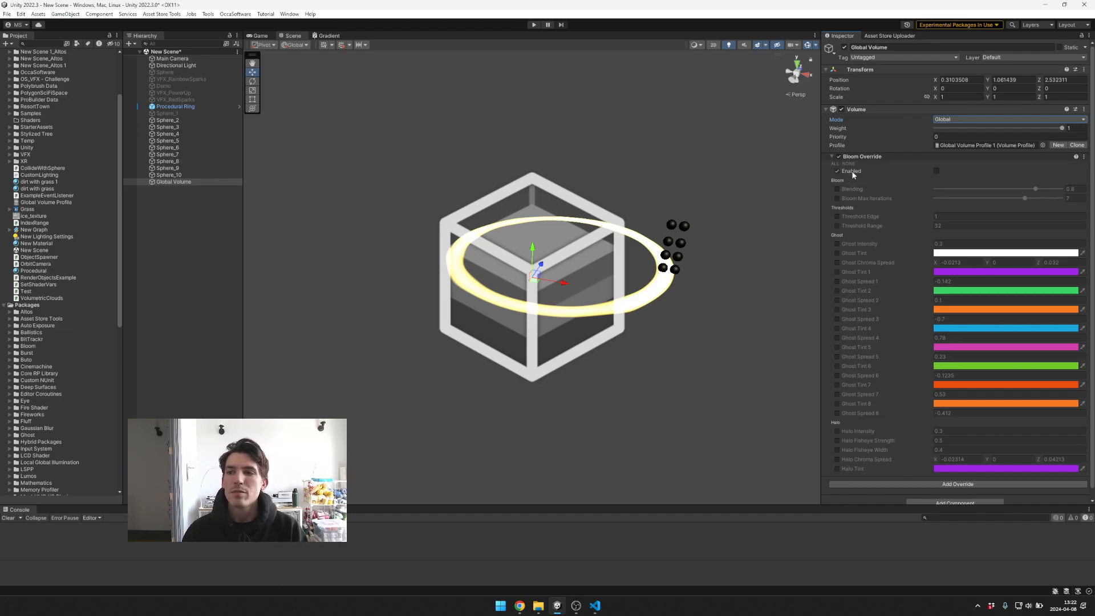
click(936, 171)
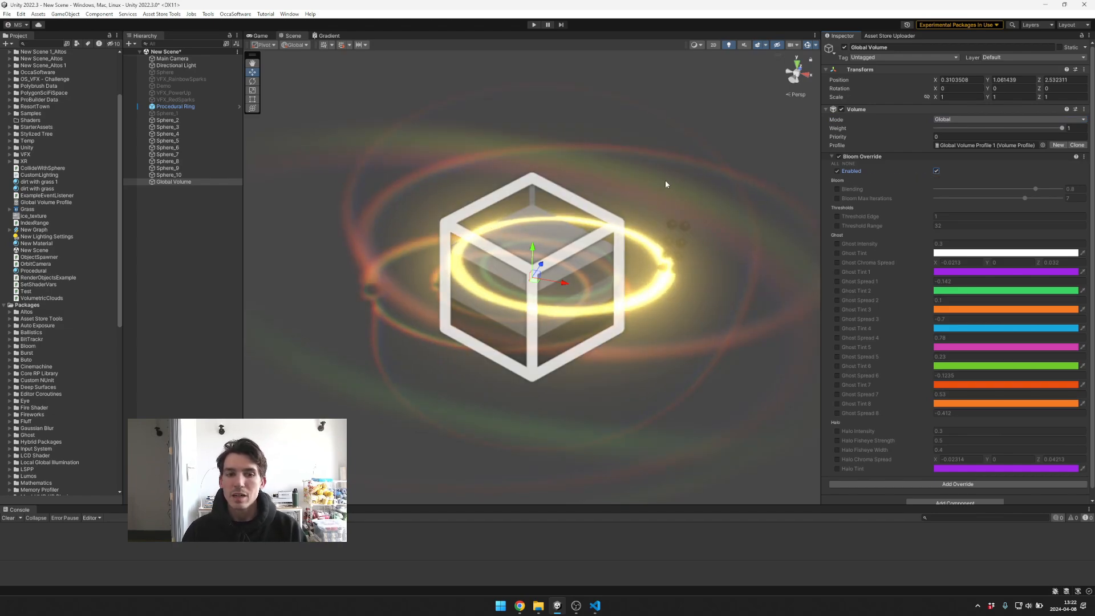
click(534, 25)
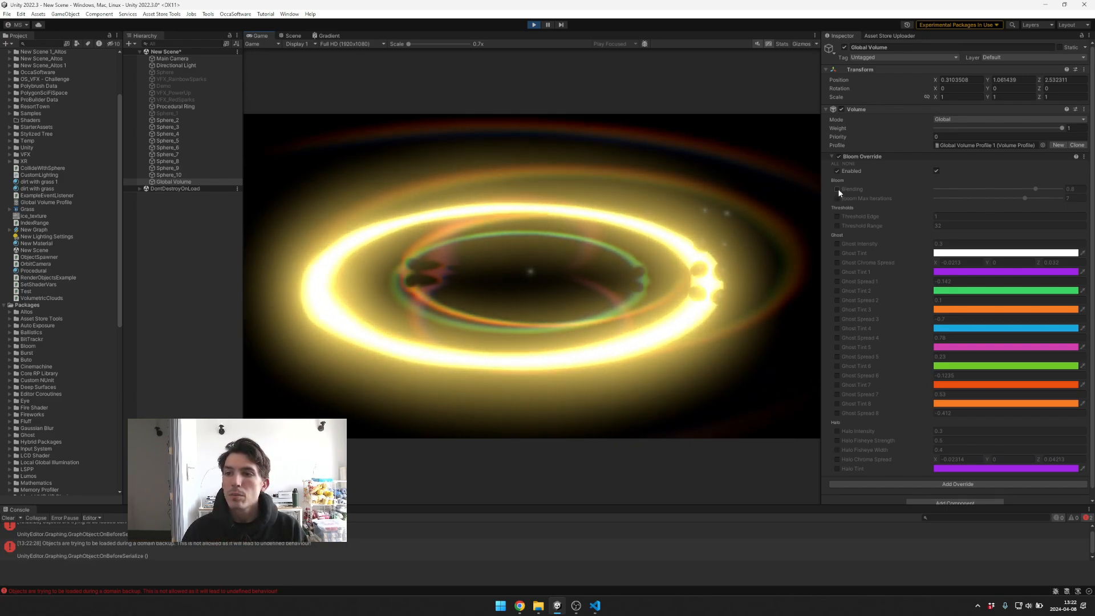
- Try overriding Blending at 0.833 together with Bloom Max Iterations, and switch both overrides off again
click(837, 189)
mouse_move(1036, 189)
mouse_down()
mouse_move(922, 186)
mouse_move(1060, 195)
mouse_move(908, 193)
mouse_move(1069, 203)
mouse_move(973, 189)
mouse_move(1053, 191)
mouse_move(1041, 189)
mouse_up()
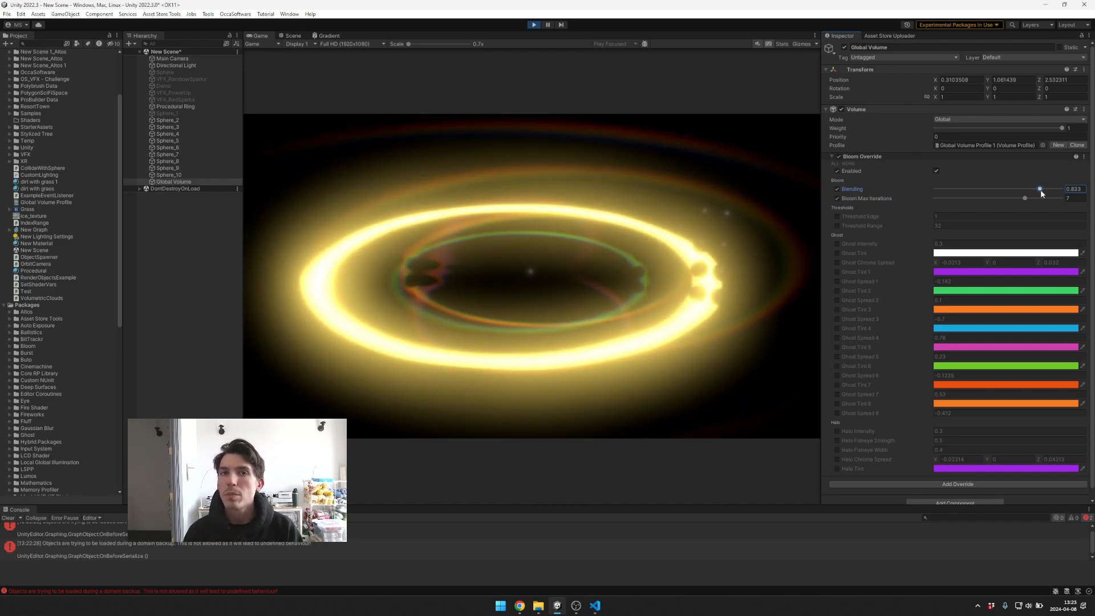
click(837, 199)
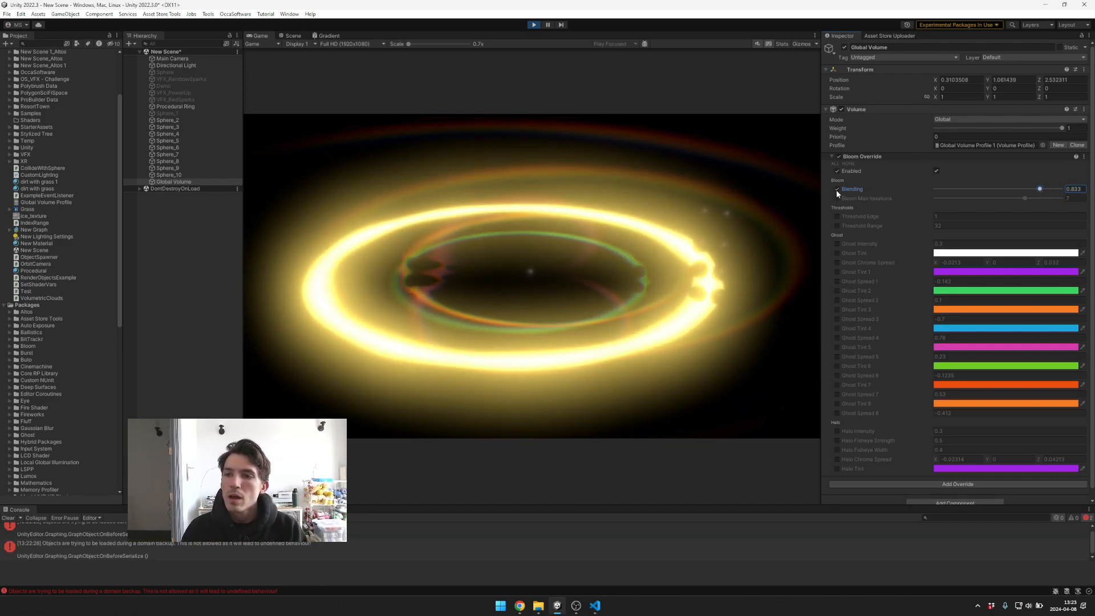
click(836, 190)
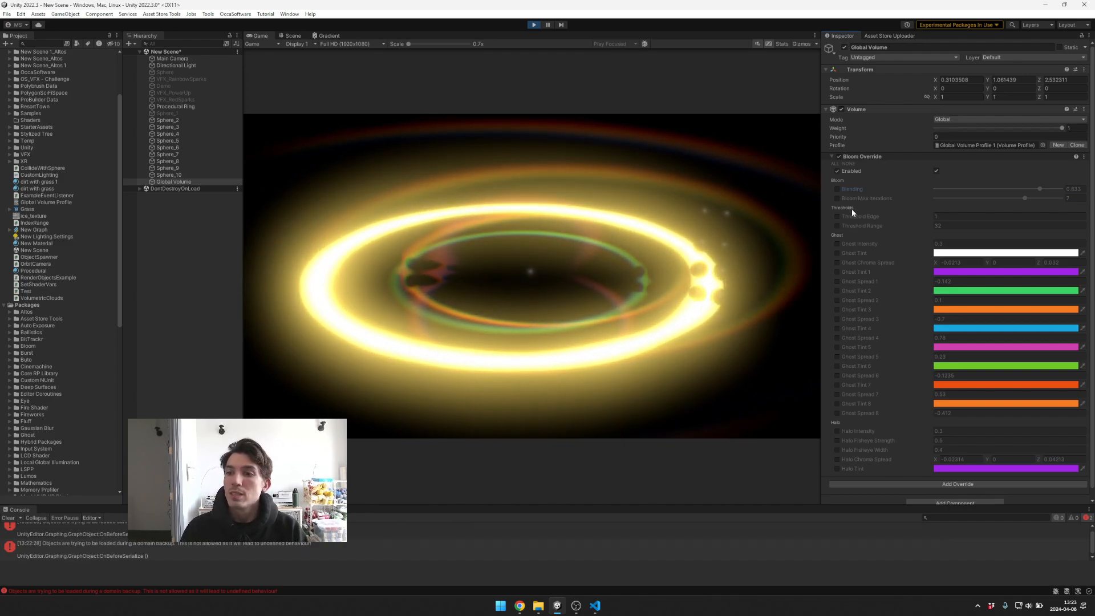
- Override Threshold Edge and Threshold Range, and override Halo Intensity with a value of 0
click(837, 217)
click(837, 226)
scroll(843, 225, down, 1)
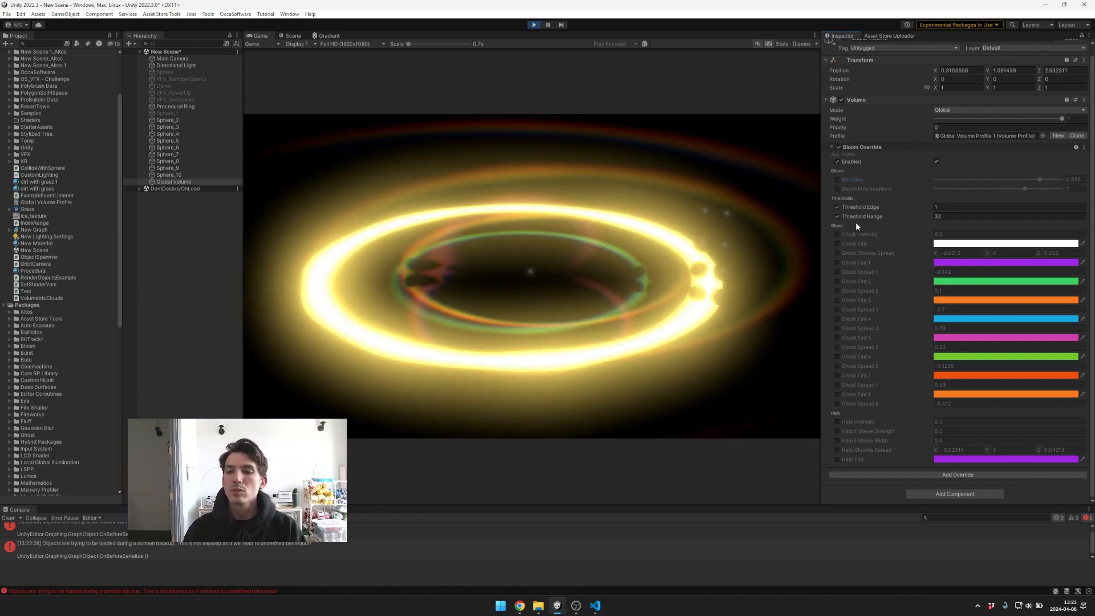
click(837, 422)
drag(867, 420, 850, 421)
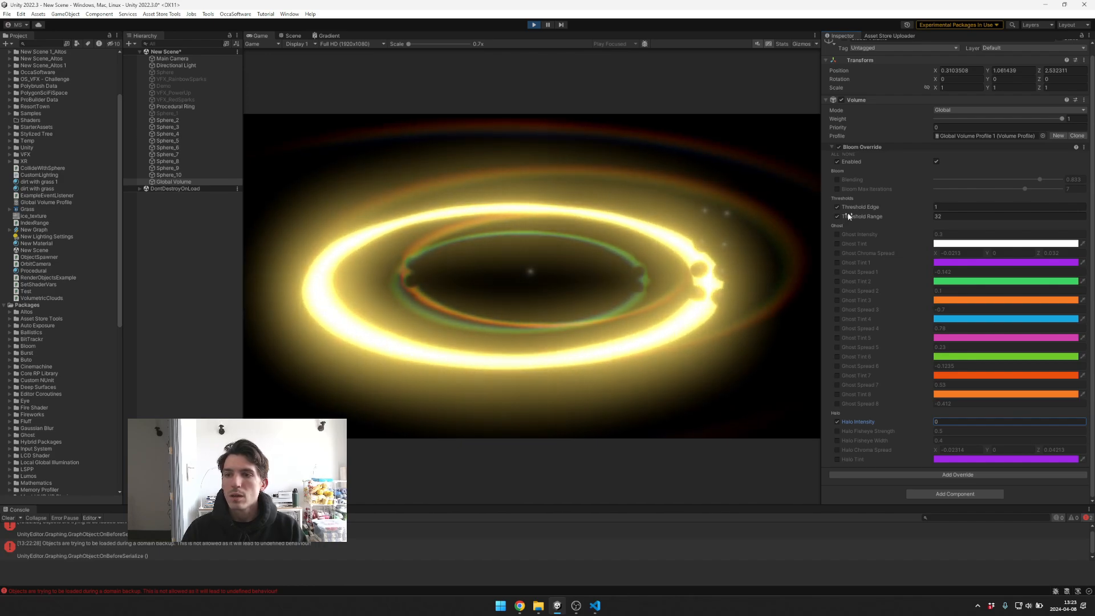
- Override the bloom Blending with 0 and view the glowing ring from a steeper angle
click(837, 179)
drag(1040, 180, 844, 176)
click(701, 203)
scroll(701, 202, down, 2)
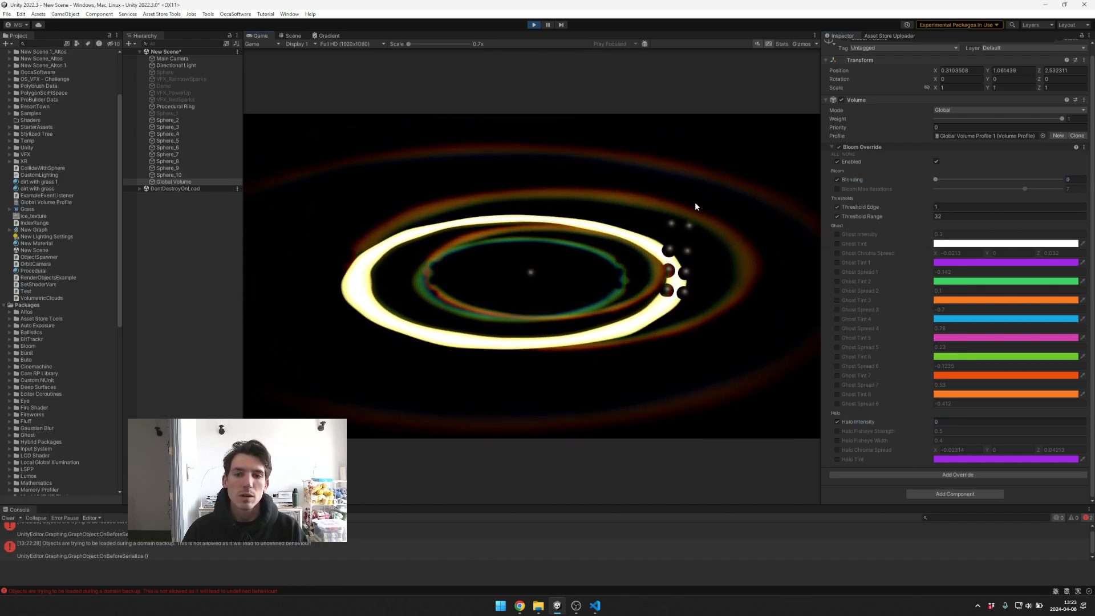
mouse_move(695, 204)
mouse_down()
mouse_move(728, 173)
mouse_move(680, 244)
mouse_move(679, 217)
mouse_up()
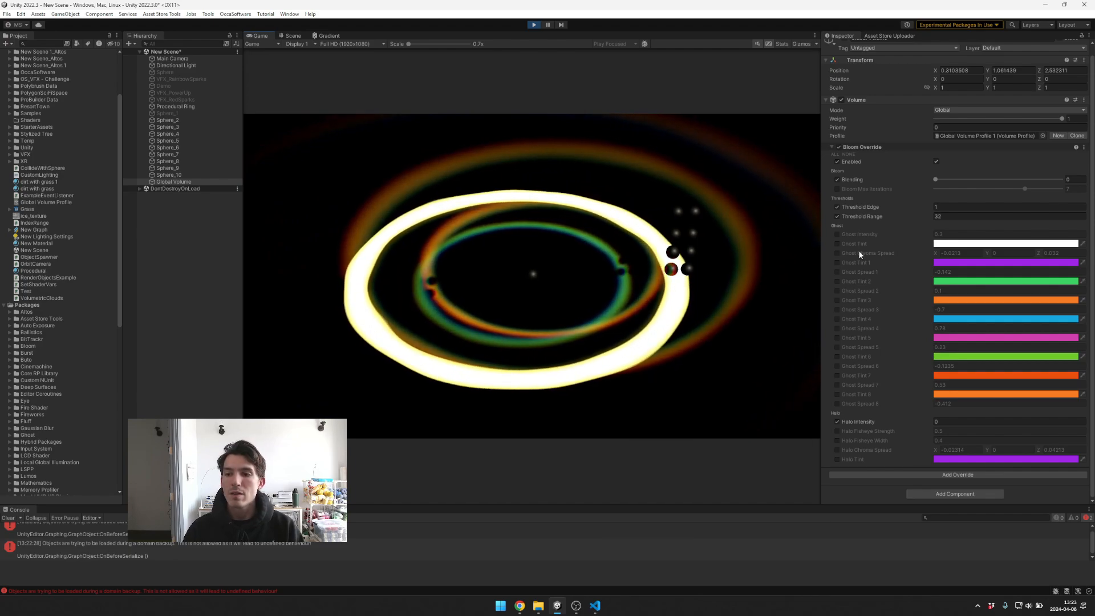
- Override Ghost Intensity with 1, and activate the Ghost Tint and Ghost Chroma Spread overrides
click(838, 234)
mouse_move(850, 233)
mouse_down()
mouse_move(929, 236)
mouse_move(840, 245)
mouse_up()
click(838, 244)
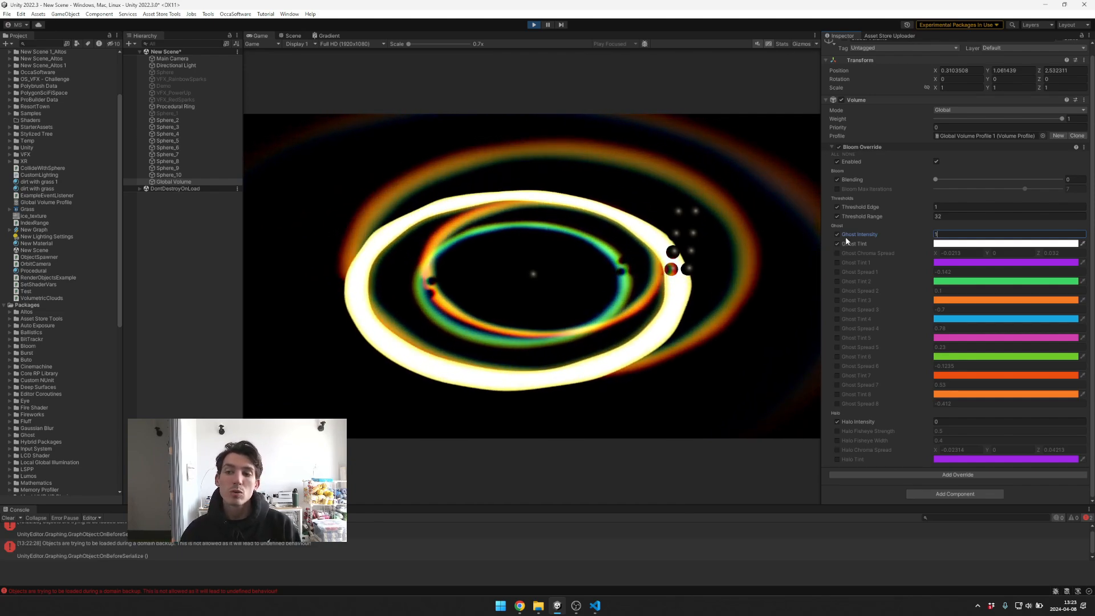
click(837, 253)
- Try a green hue for the Ghost Tint colour and close the colour picker
click(996, 243)
mouse_move(1009, 294)
mouse_down()
mouse_move(1006, 342)
mouse_move(1078, 276)
mouse_move(1004, 273)
mouse_move(999, 283)
mouse_up()
click(1074, 237)
click(977, 246)
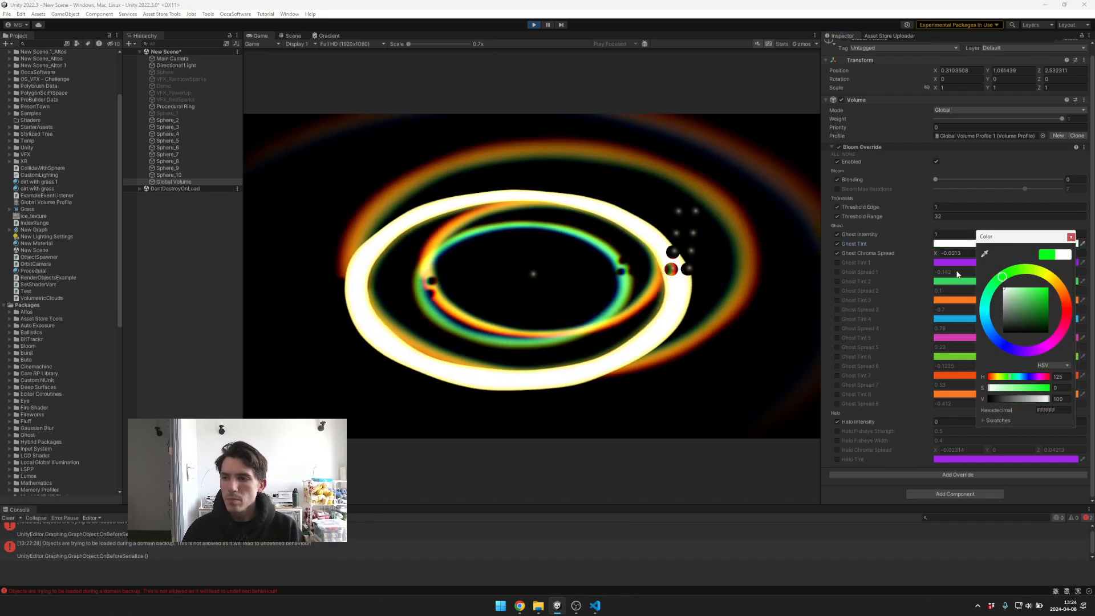
click(1071, 237)
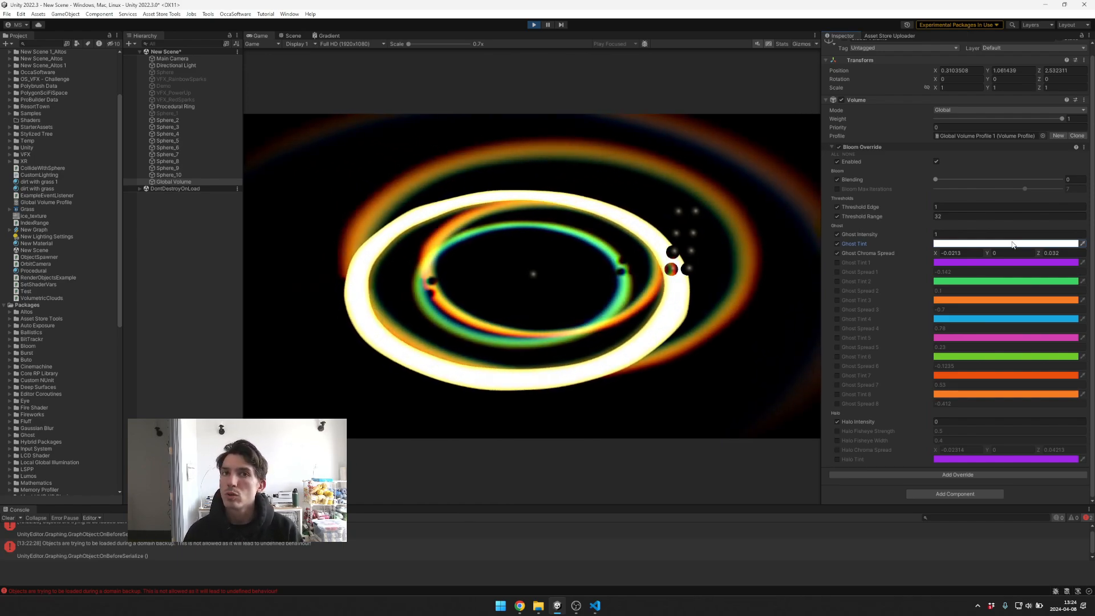
- Set the X and Z values of Ghost Chroma Spread to 0 and view the ghosts without colour fringing
click(964, 253)
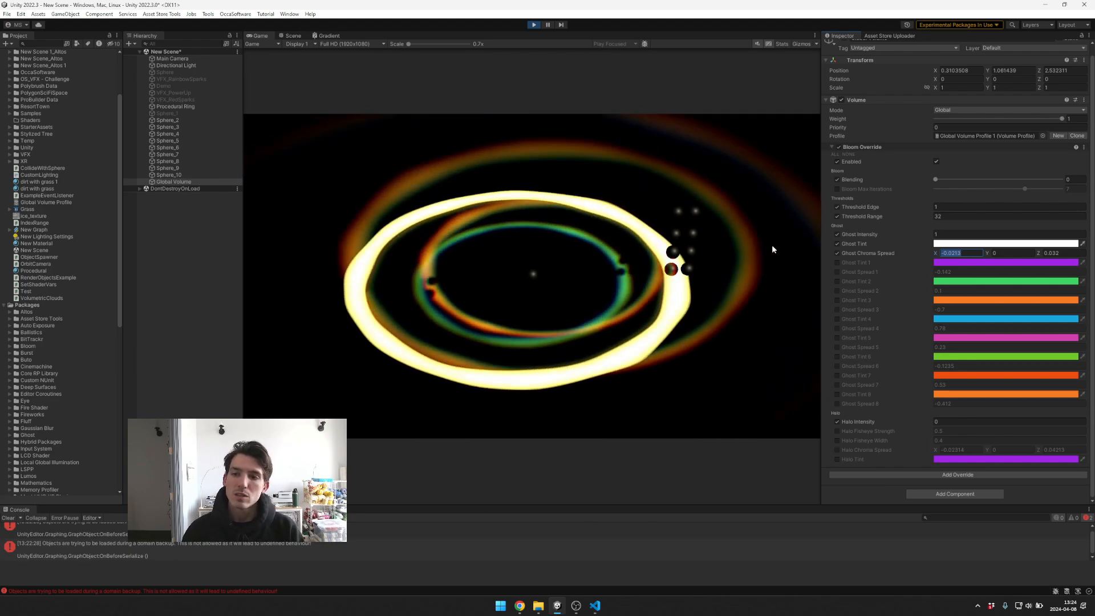
click(752, 244)
scroll(736, 233, up, 4)
scroll(732, 231, down, 5)
mouse_move(730, 231)
mouse_down()
mouse_move(625, 234)
mouse_move(728, 232)
mouse_up()
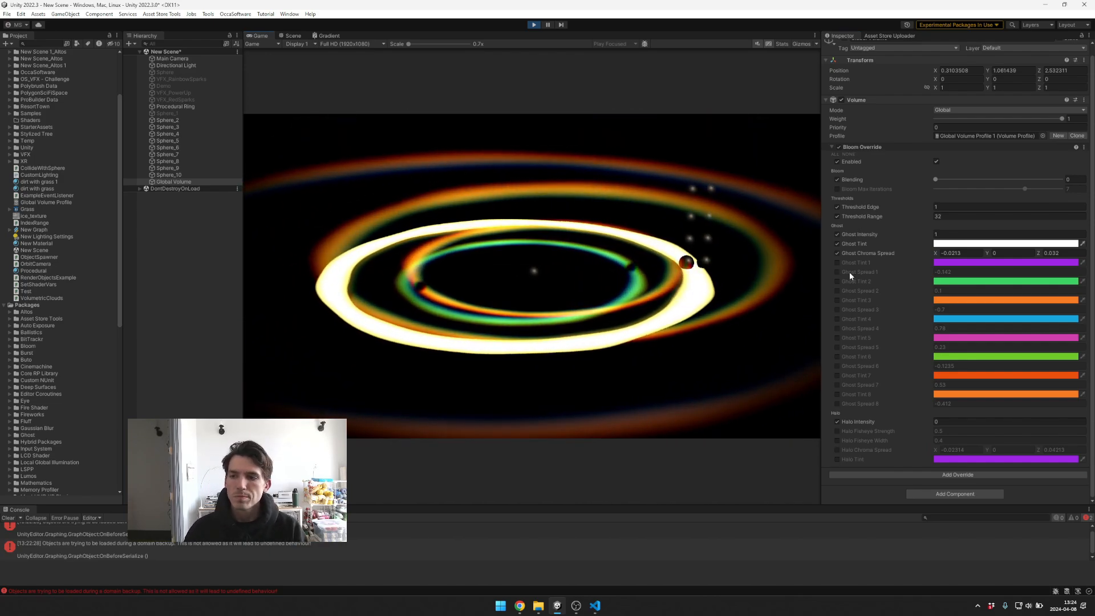
click(954, 254)
text(0)
key(Tab)
key(Tab)
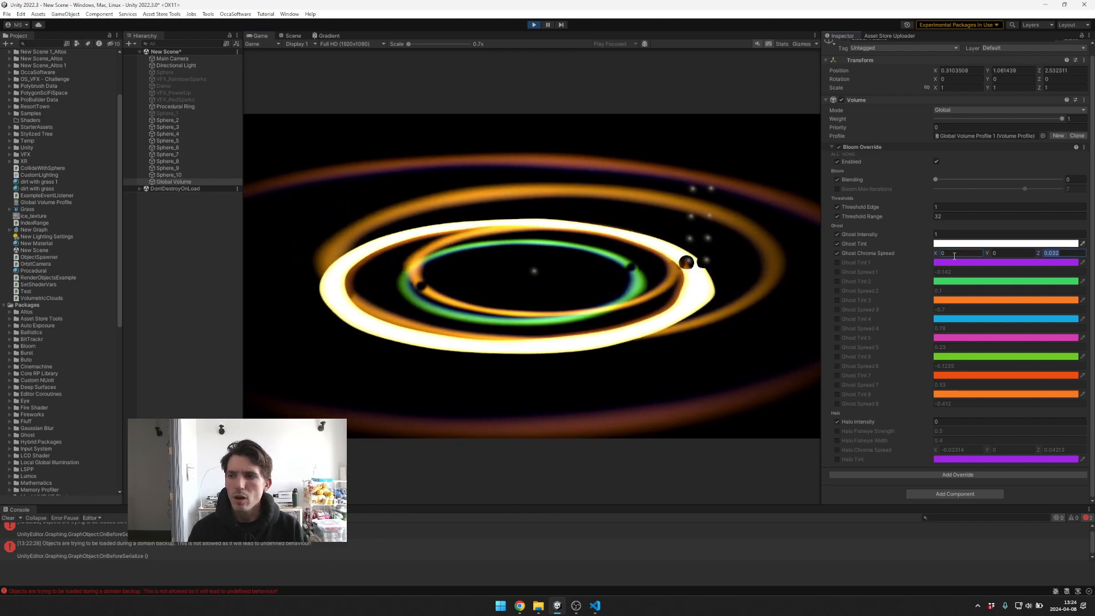
text(0)
drag(634, 243, 604, 223)
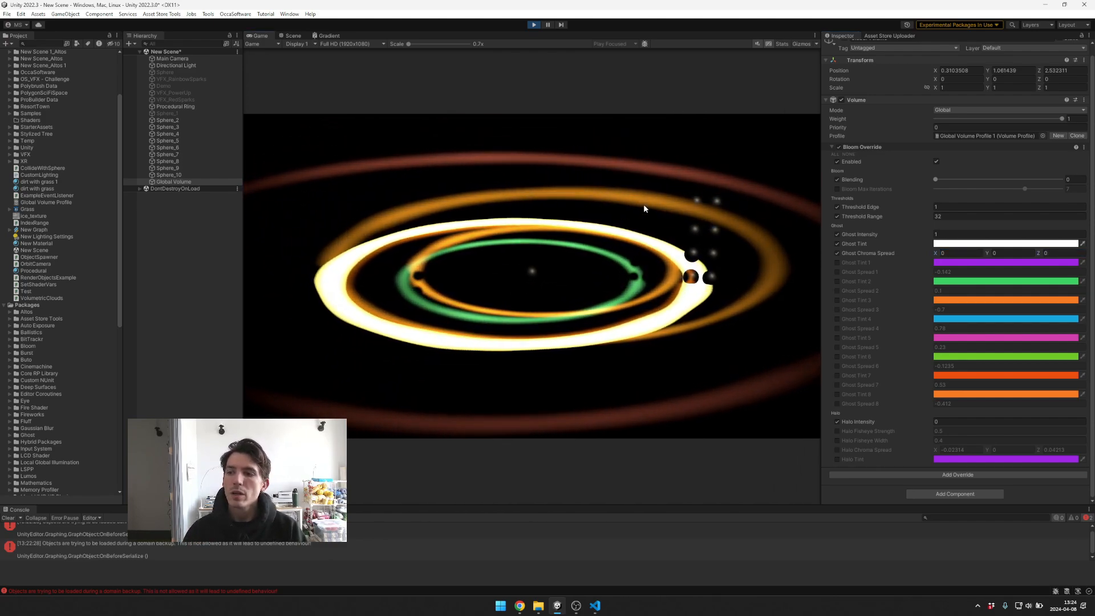
- Set Ghost Chroma Spread to -0.02 in X and 0.02 in Z
click(967, 254)
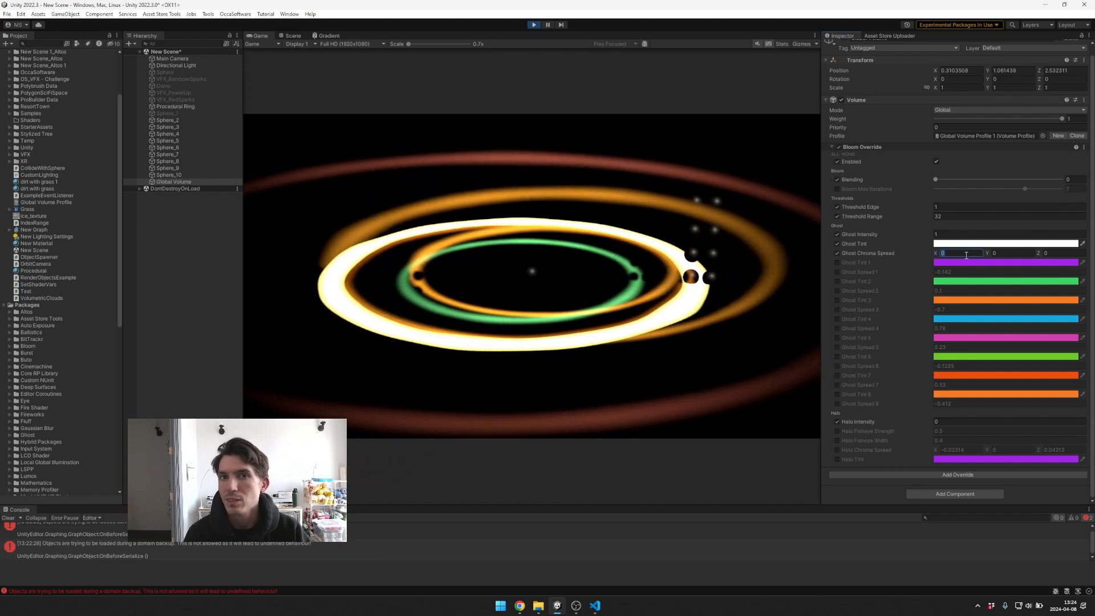
text(-0)
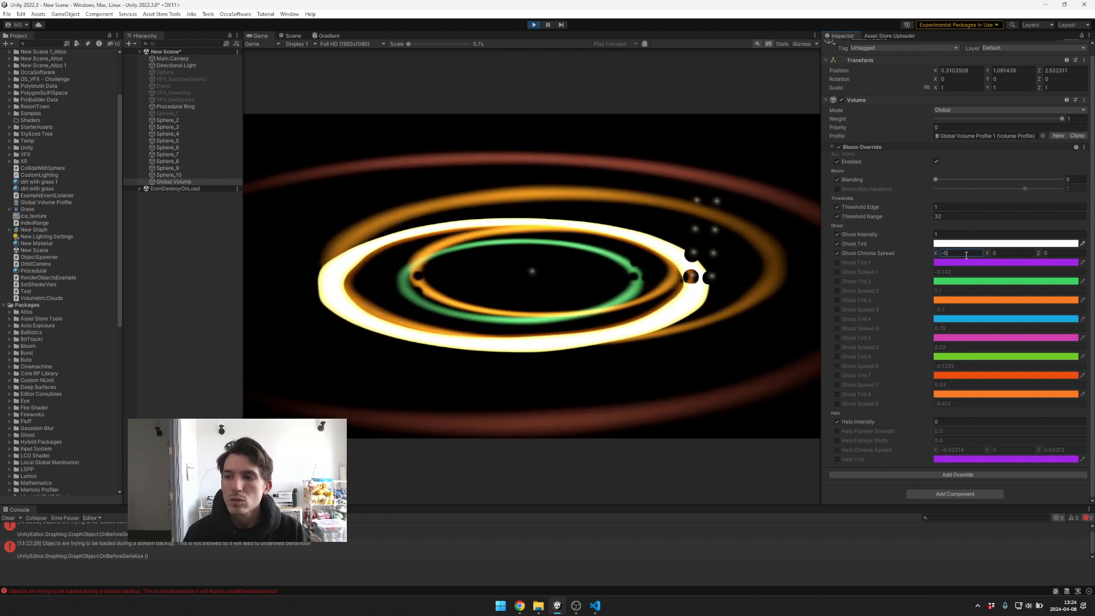
key(BackSpace)
text(2)
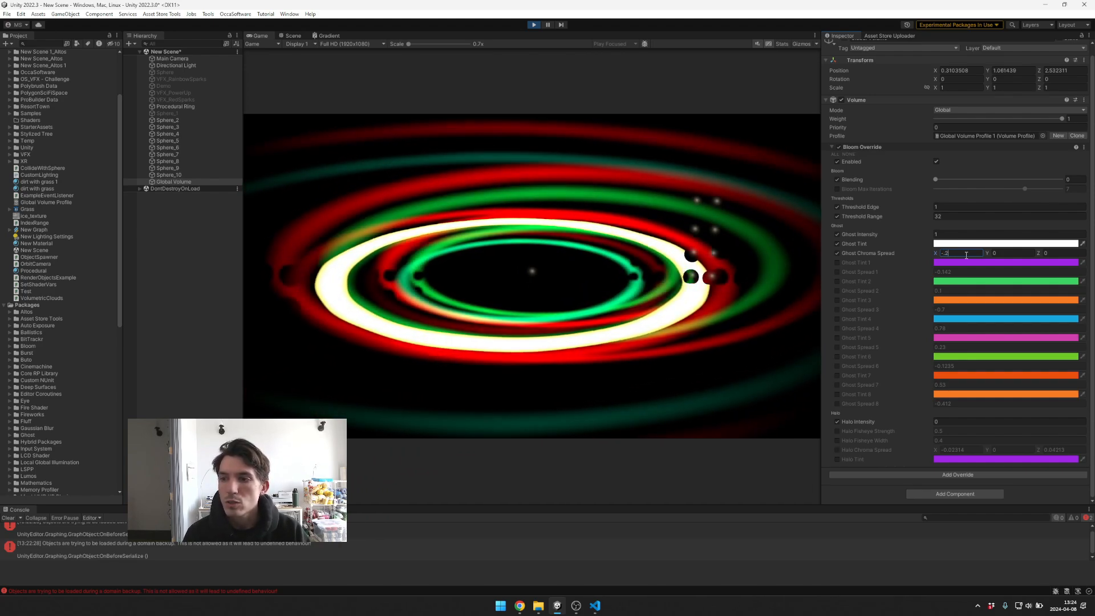
key(BackSpace)
text(02)
key(Tab)
key(Tab)
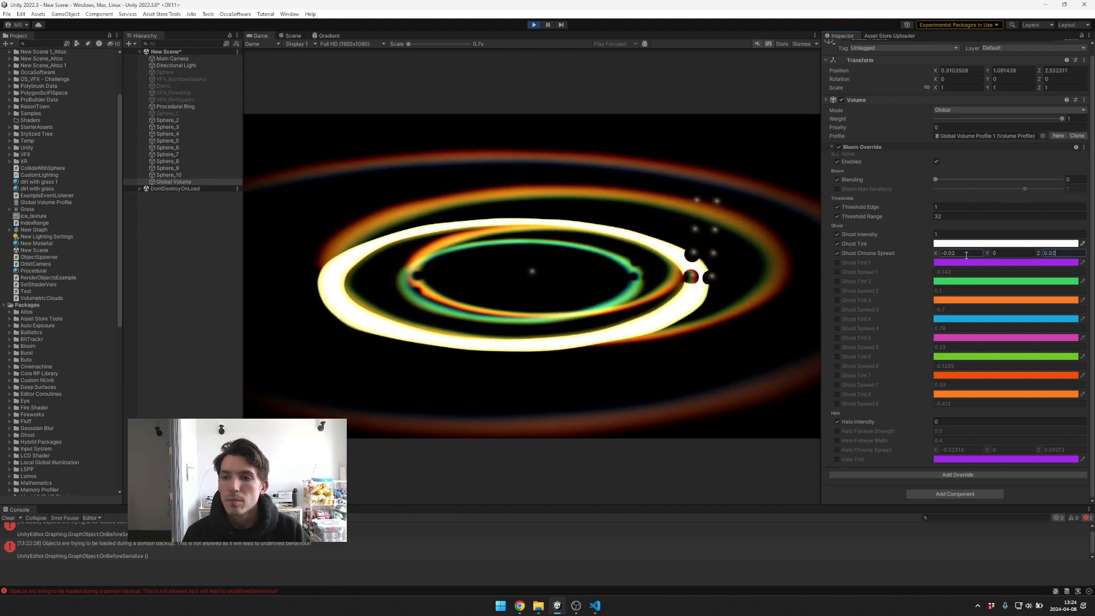
key(Tab)
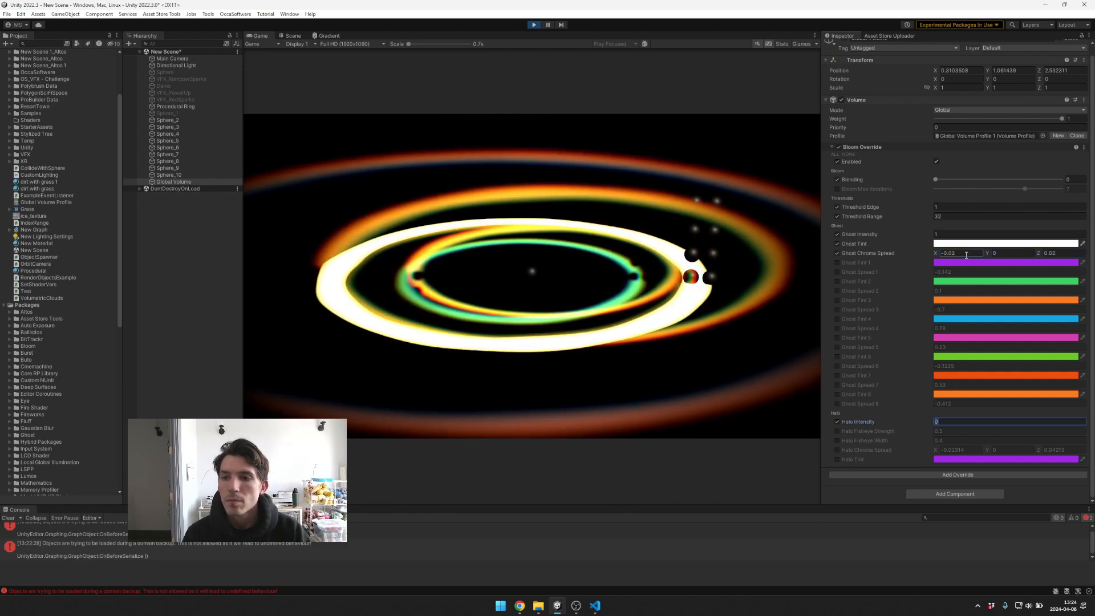
- Activate the Ghost Tint 1 and Ghost Spread 1 overrides and lower Ghost Spread 1 to about -0.28
click(838, 263)
click(837, 271)
drag(861, 273, 857, 272)
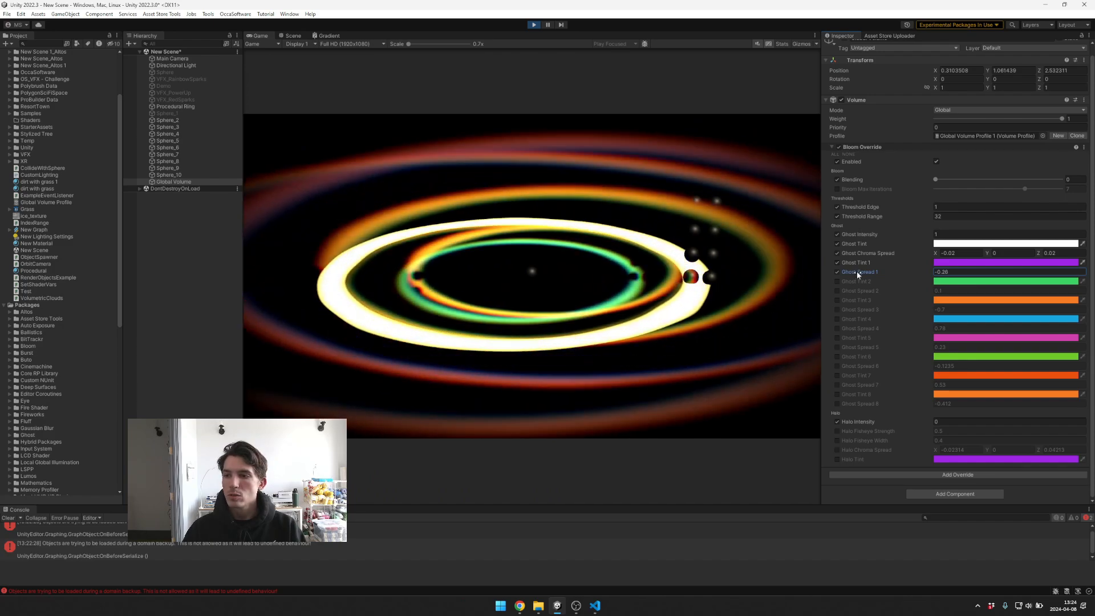
- Try a duller purple for Ghost Tint 1, close the colour picker and deactivate the Ghost Tint 1 and Ghost Spread 1 overrides
click(947, 263)
click(998, 327)
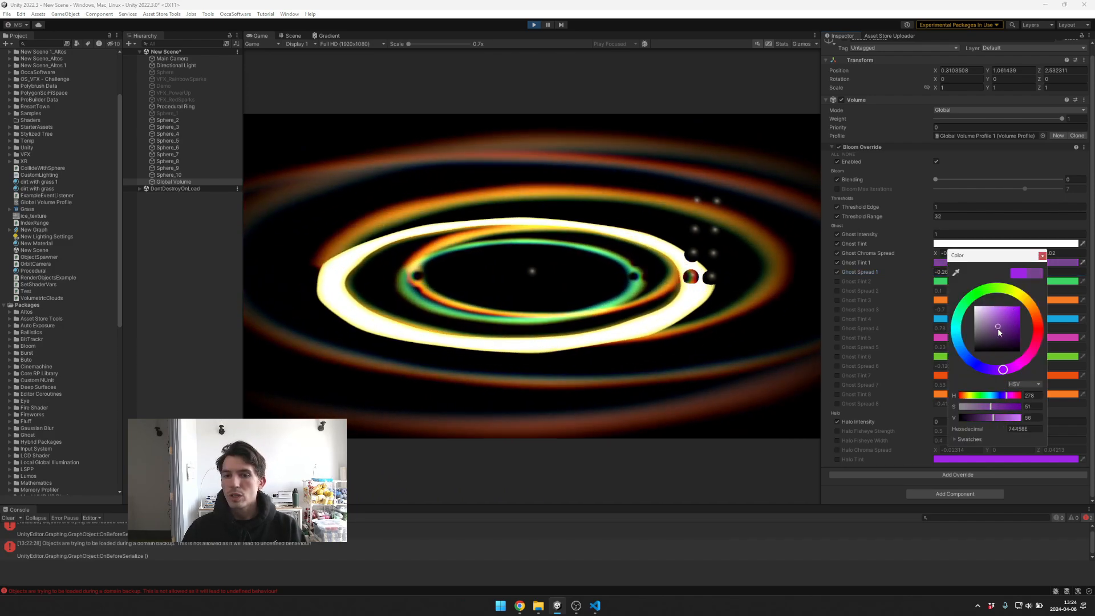
mouse_move(998, 328)
mouse_down()
mouse_move(1036, 328)
mouse_move(1030, 313)
mouse_move(951, 315)
mouse_up()
click(1043, 255)
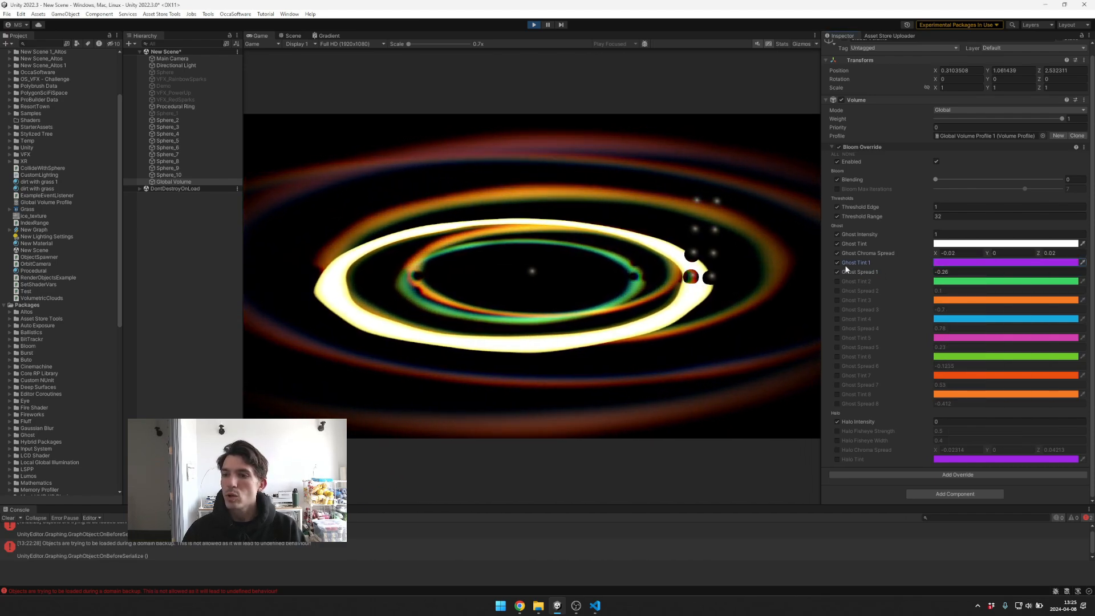
click(838, 272)
click(836, 262)
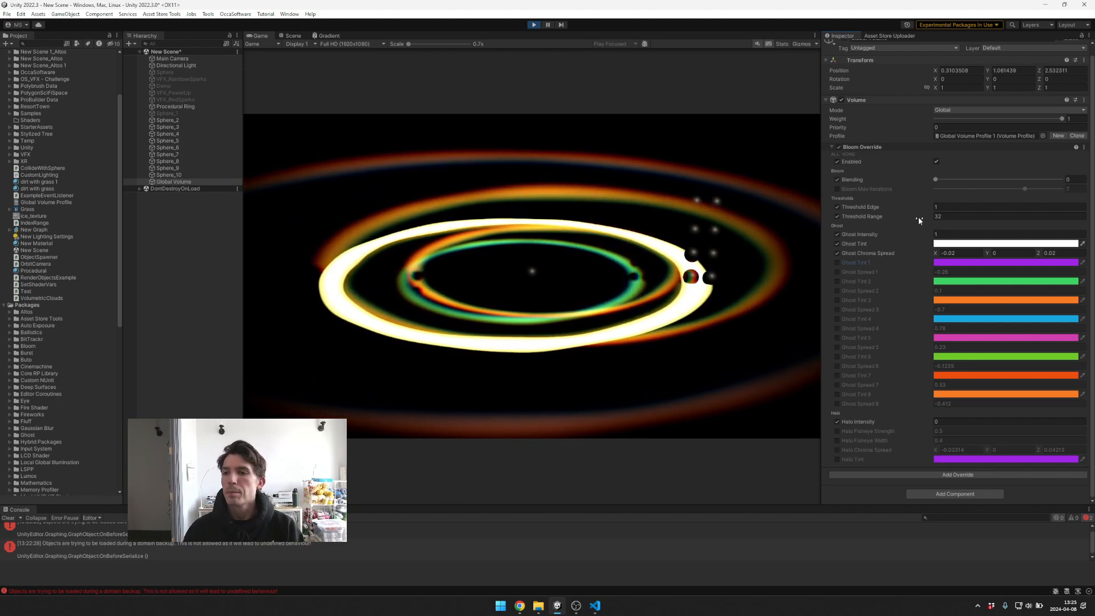
- Reset the Bloom Override to its default settings and enable the effect again
right_click(1065, 148)
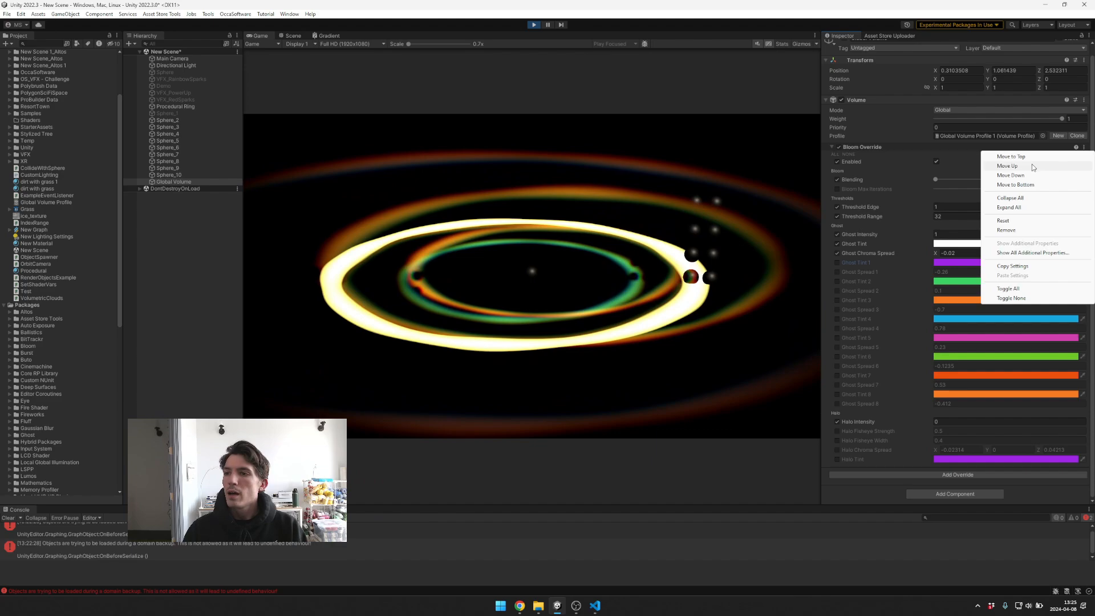
click(1020, 222)
click(936, 162)
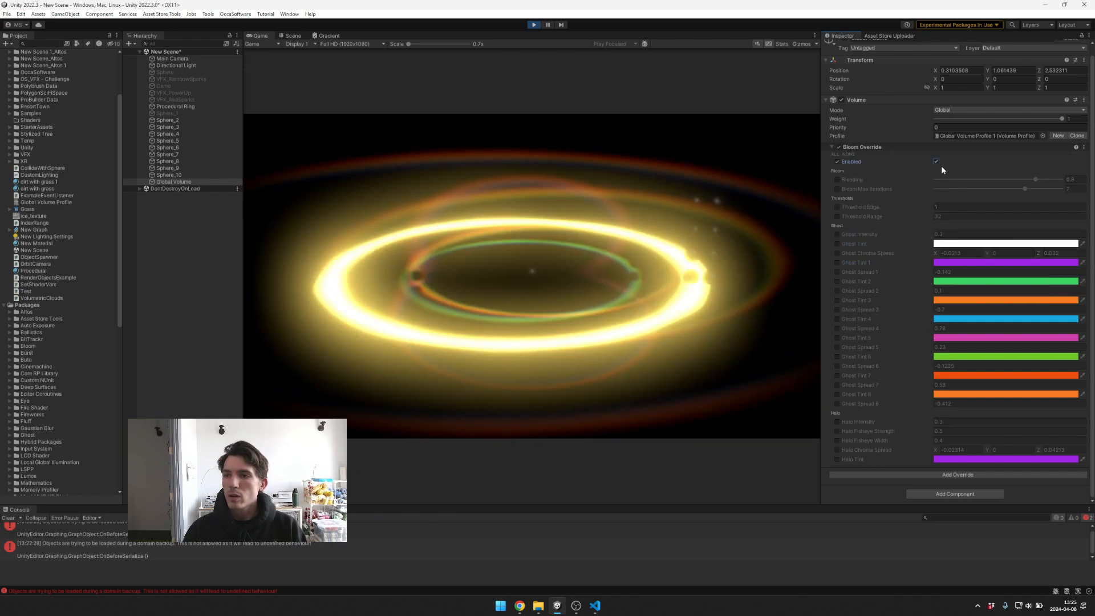
- Override both Blending and Halo Intensity with 0 so that only the ghosts show
click(838, 180)
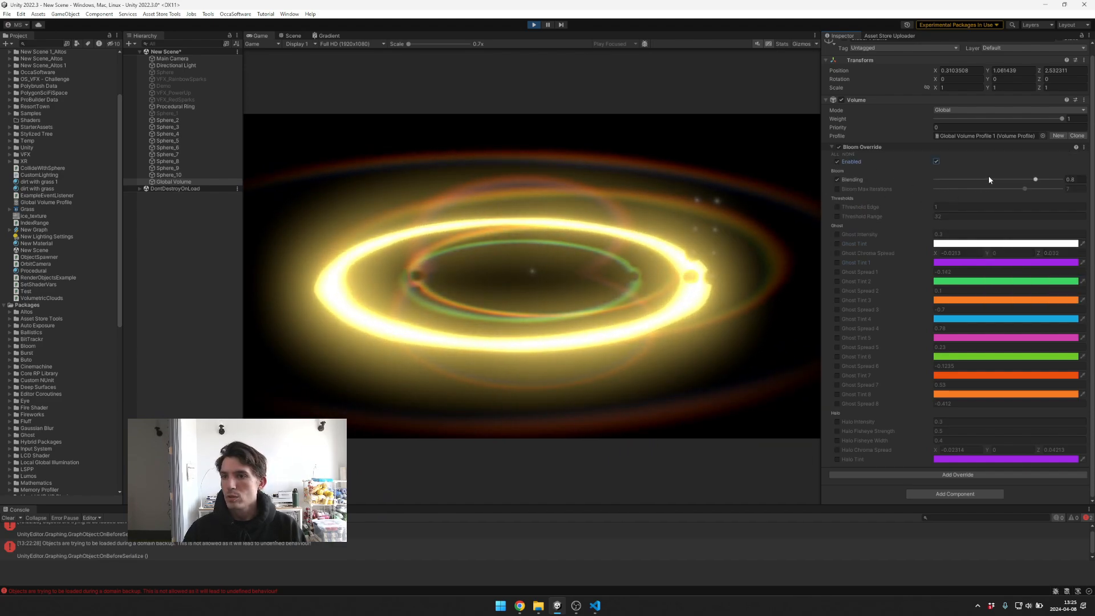
drag(991, 179, 919, 183)
click(837, 422)
drag(853, 422, 803, 417)
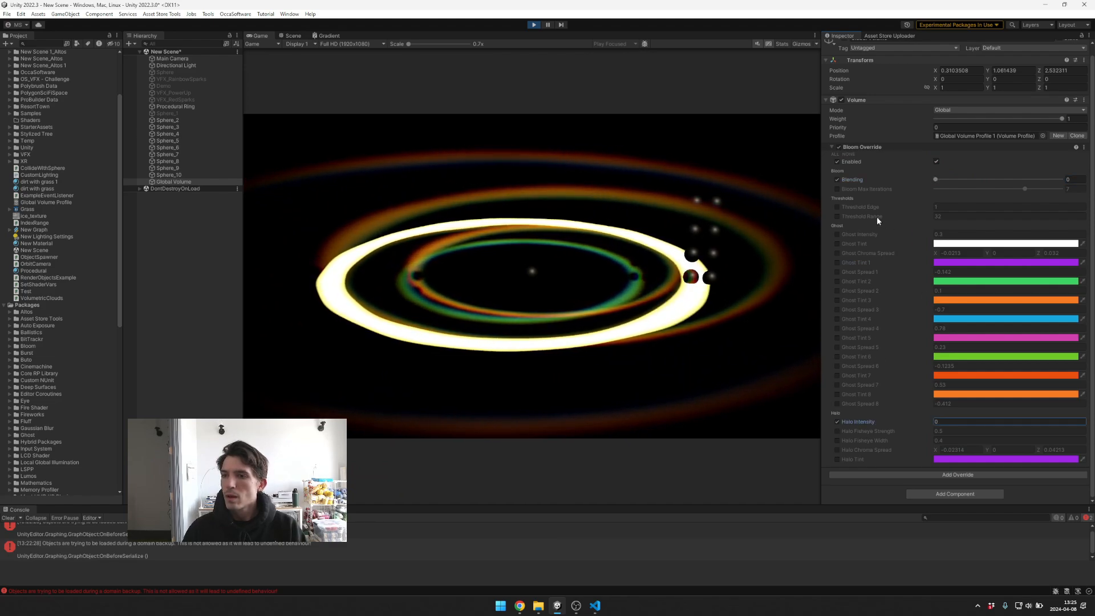
- Activate the Threshold Edge and Threshold Range overrides and set both to 0
click(838, 207)
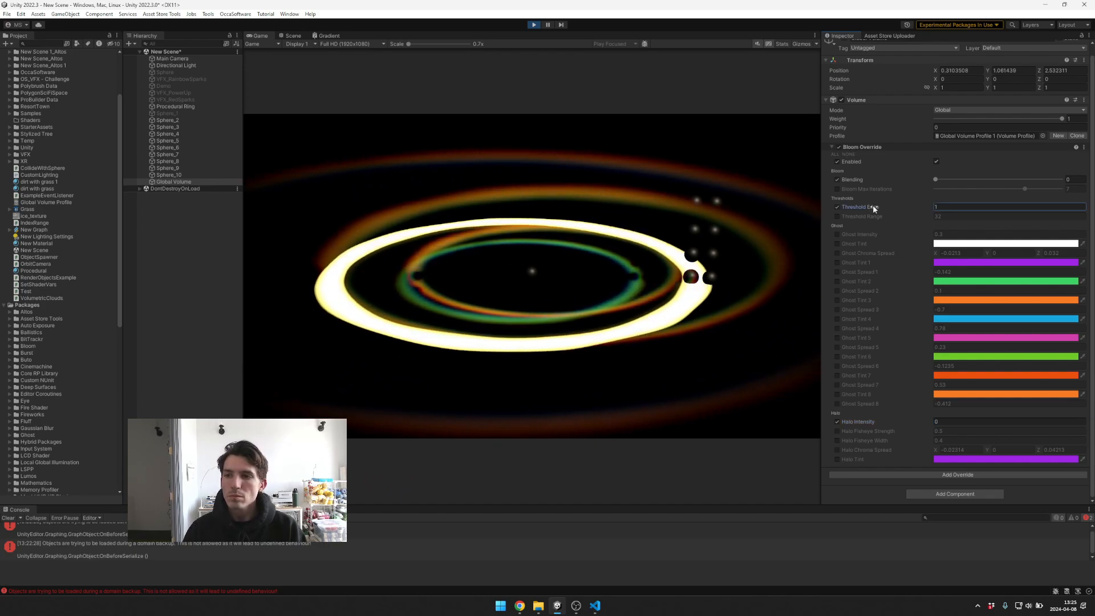
drag(864, 206, 368, 223)
click(838, 216)
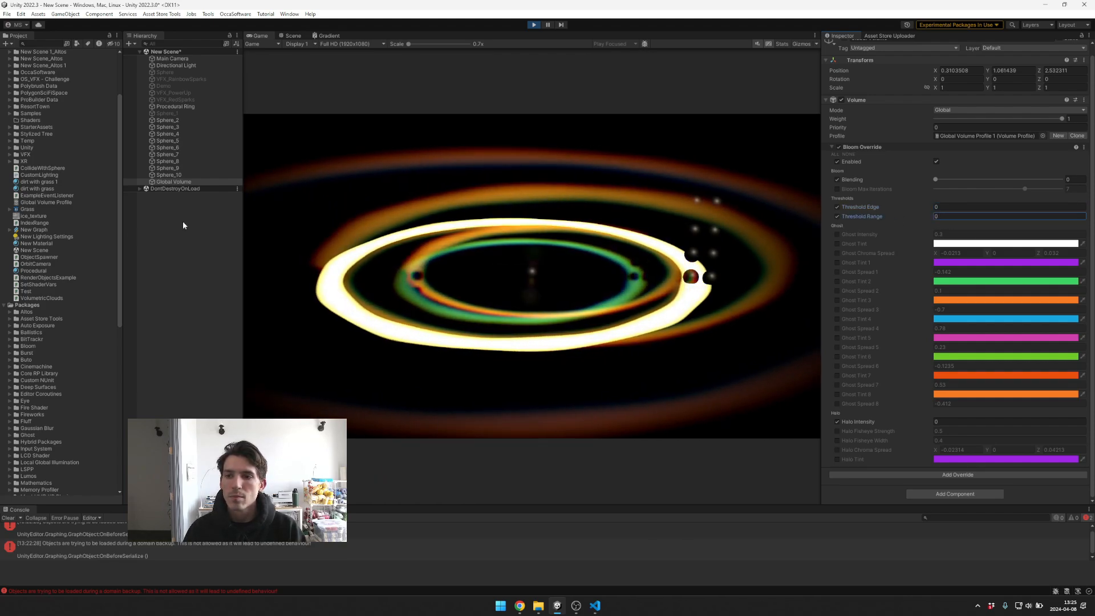
- Raise the Threshold Edge to 12.4 and examine how the ghost rings change
mouse_move(860, 206)
mouse_down()
mouse_move(905, 208)
mouse_move(871, 206)
mouse_up()
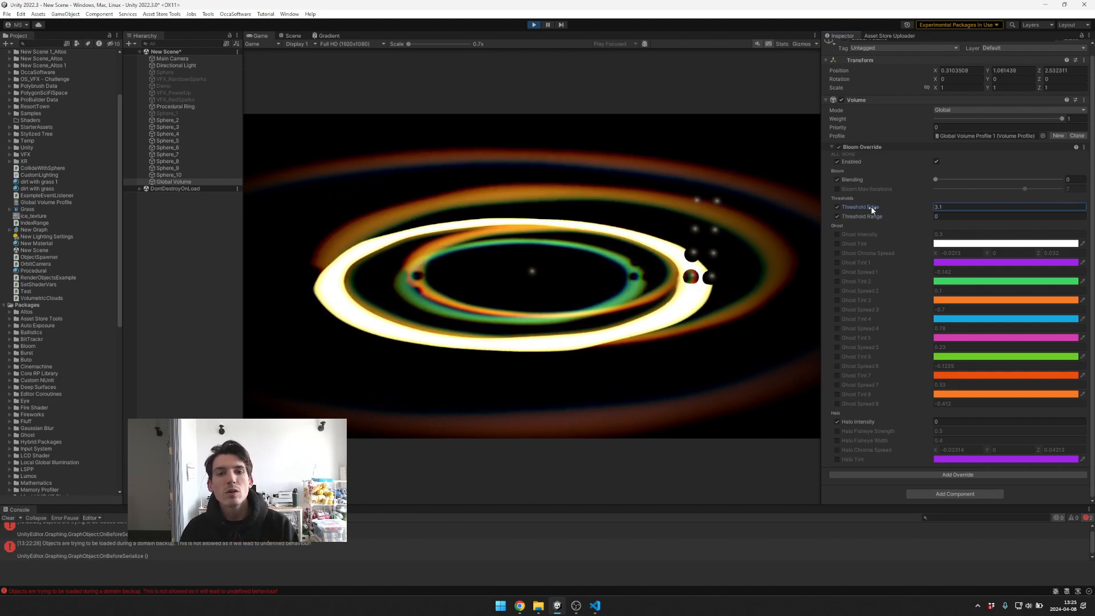
mouse_move(871, 206)
mouse_down()
mouse_move(915, 205)
mouse_move(855, 205)
mouse_up()
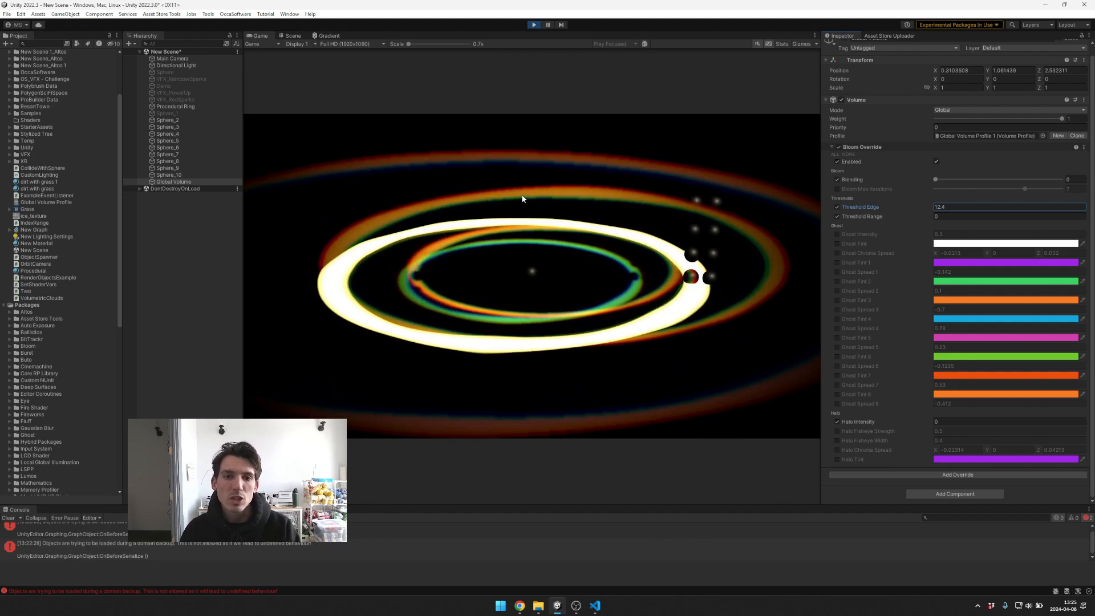
drag(426, 45, 434, 43)
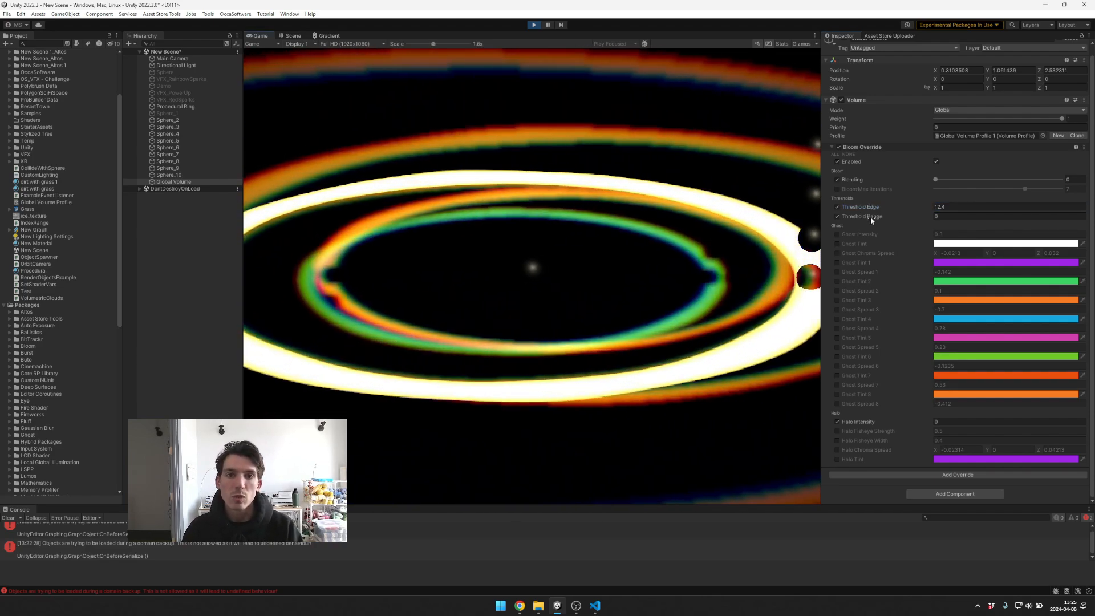
- Pause the running scene, and set Threshold Range to 32 and Threshold Edge to 1
click(547, 25)
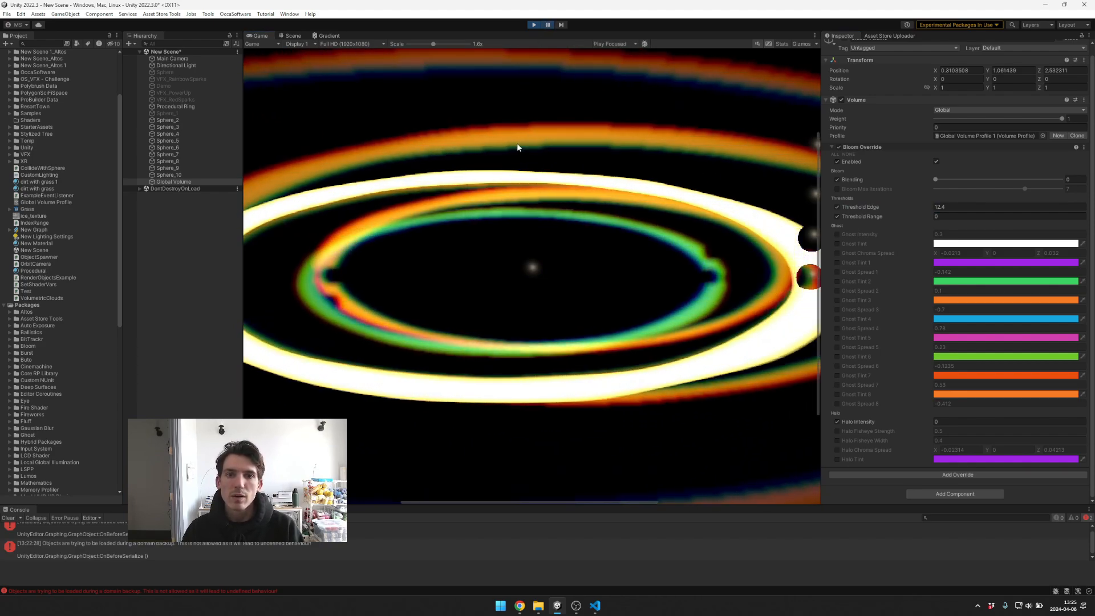
click(872, 218)
drag(876, 217, 902, 218)
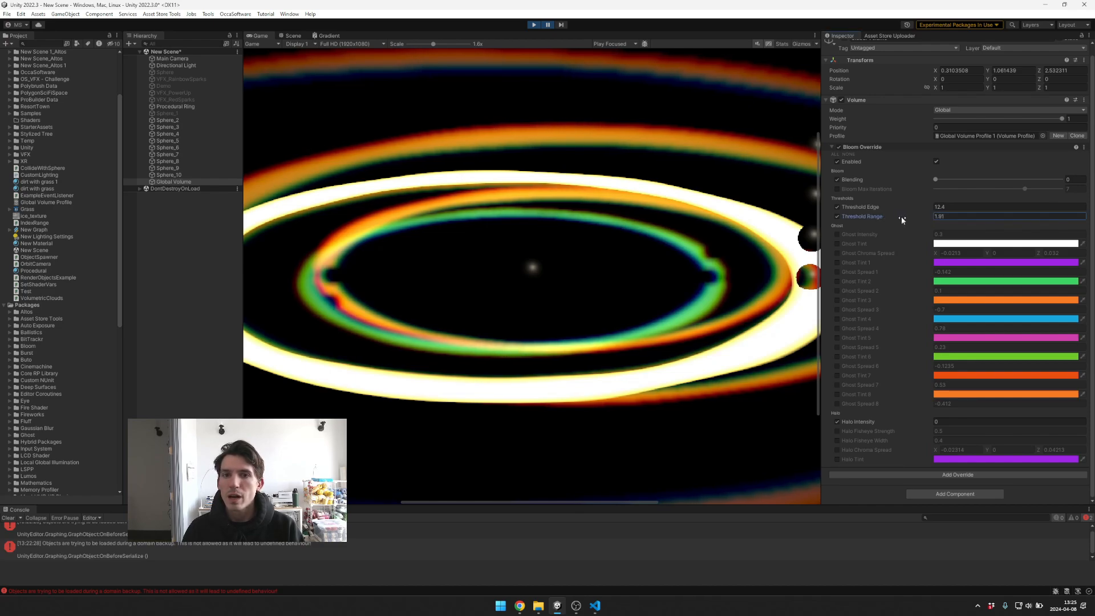
drag(976, 219, 1083, 215)
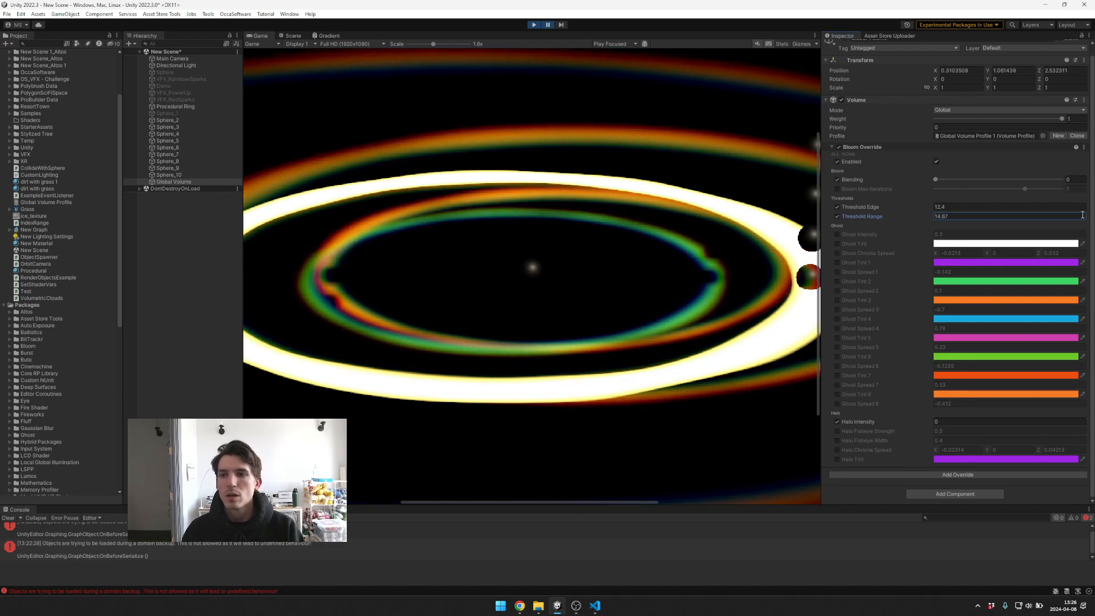
drag(967, 217, 933, 215)
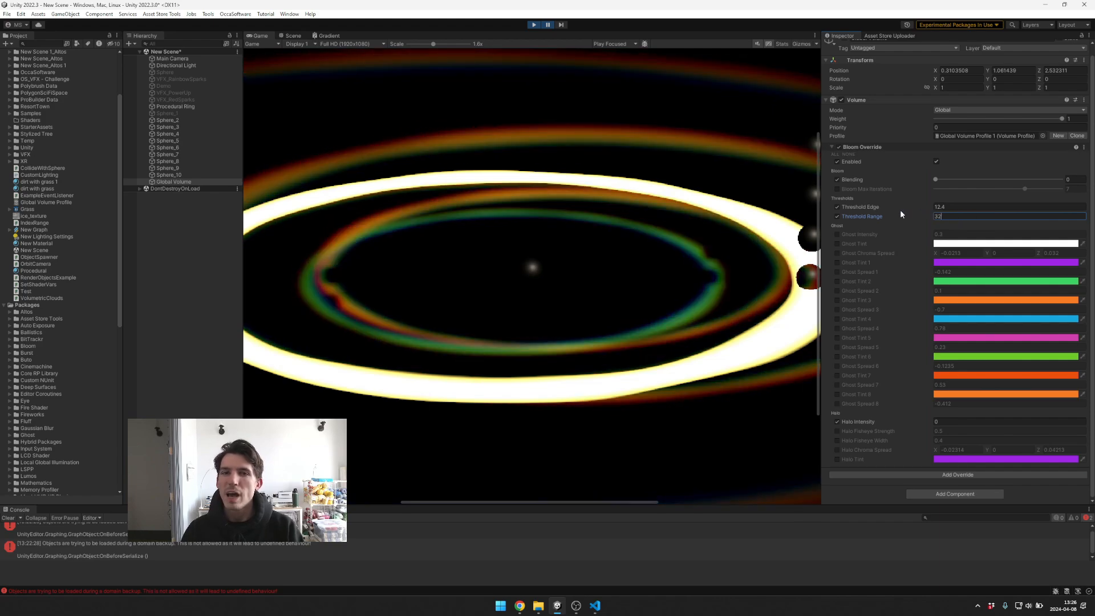
scroll(679, 166, down, 5)
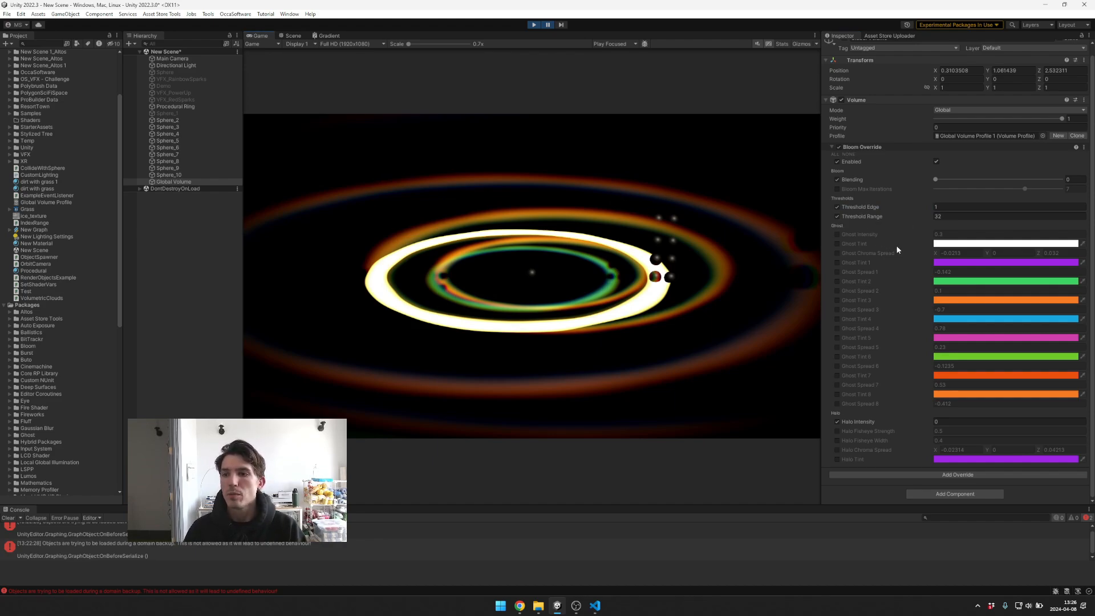
- Override Ghost Intensity with 0 and raise Halo Intensity to just under 1
click(837, 234)
click(837, 235)
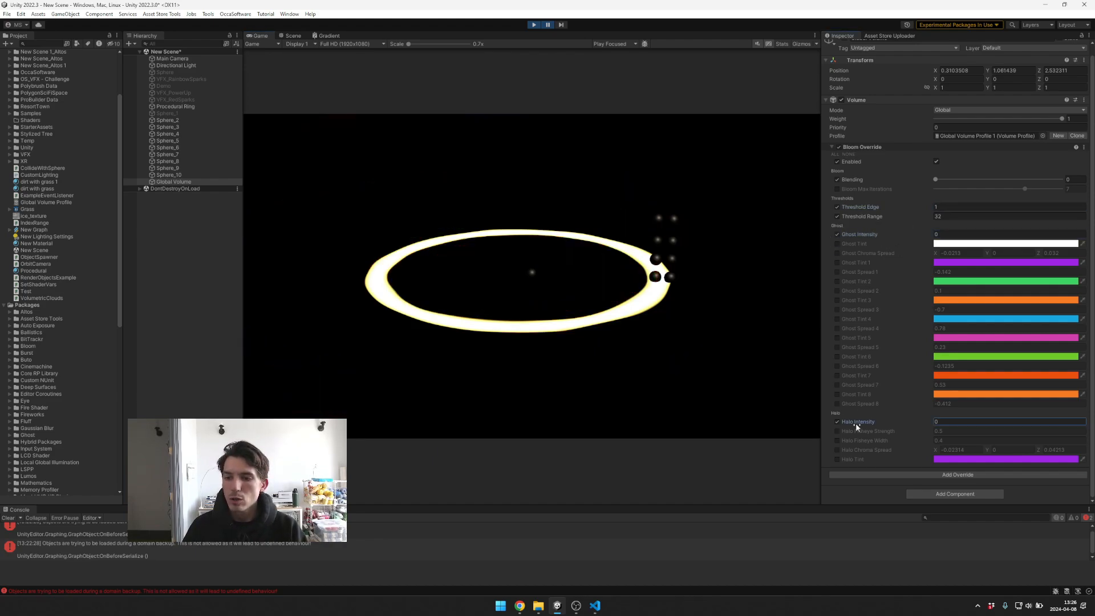
drag(856, 423, 869, 424)
click(635, 365)
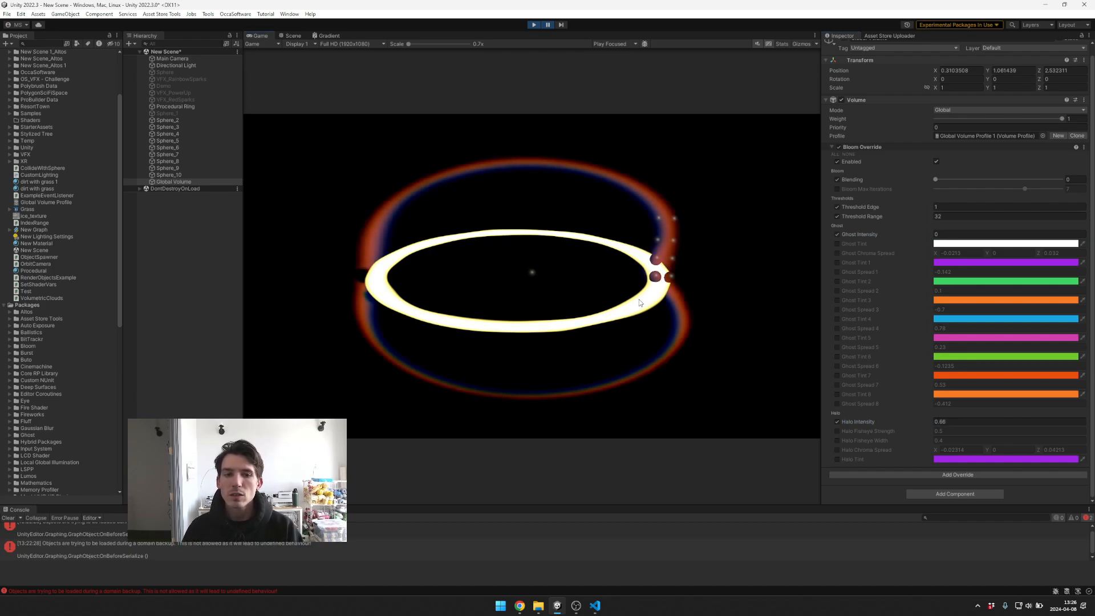
- Resume the paused scene and raise Halo Intensity to 15.55
click(549, 25)
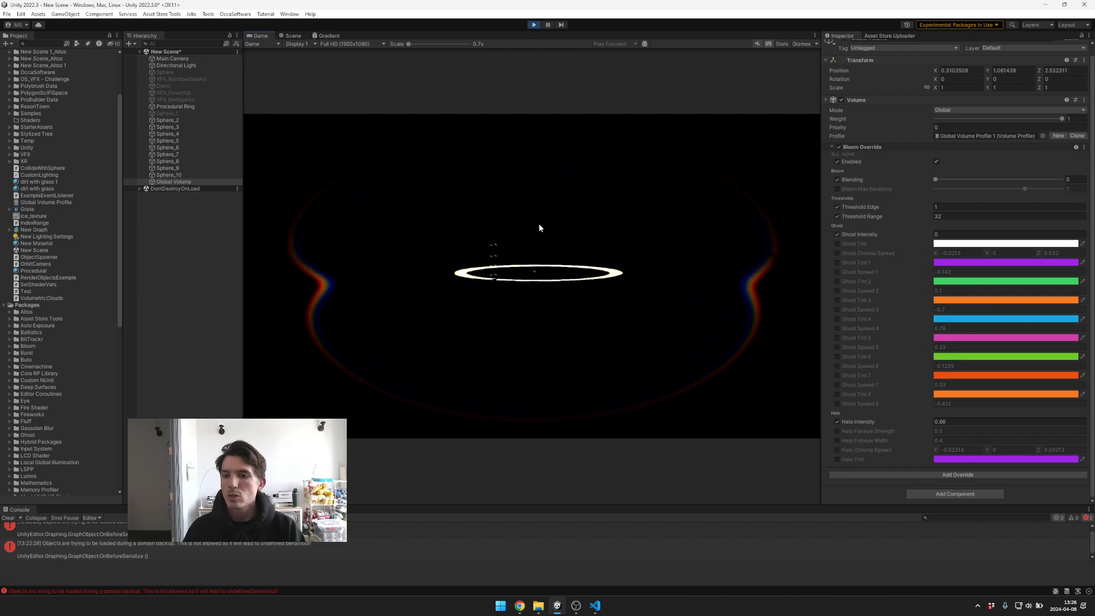
click(838, 422)
drag(853, 422, 1059, 423)
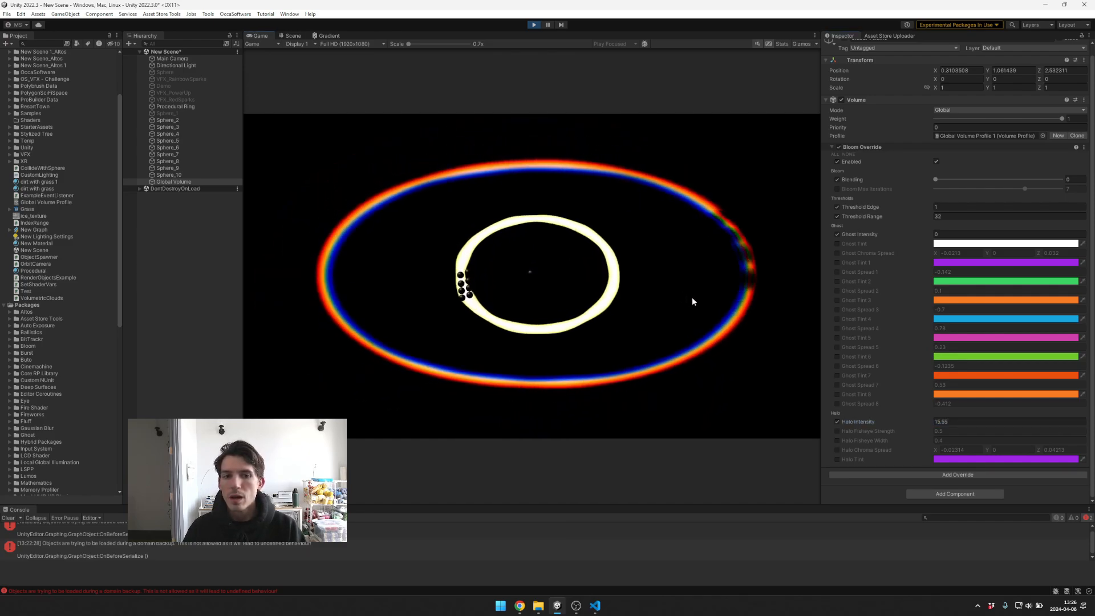
- Activate the Halo Chroma Spread override with X at 0.2, and try Z values of 0.2 and -0.22
click(838, 450)
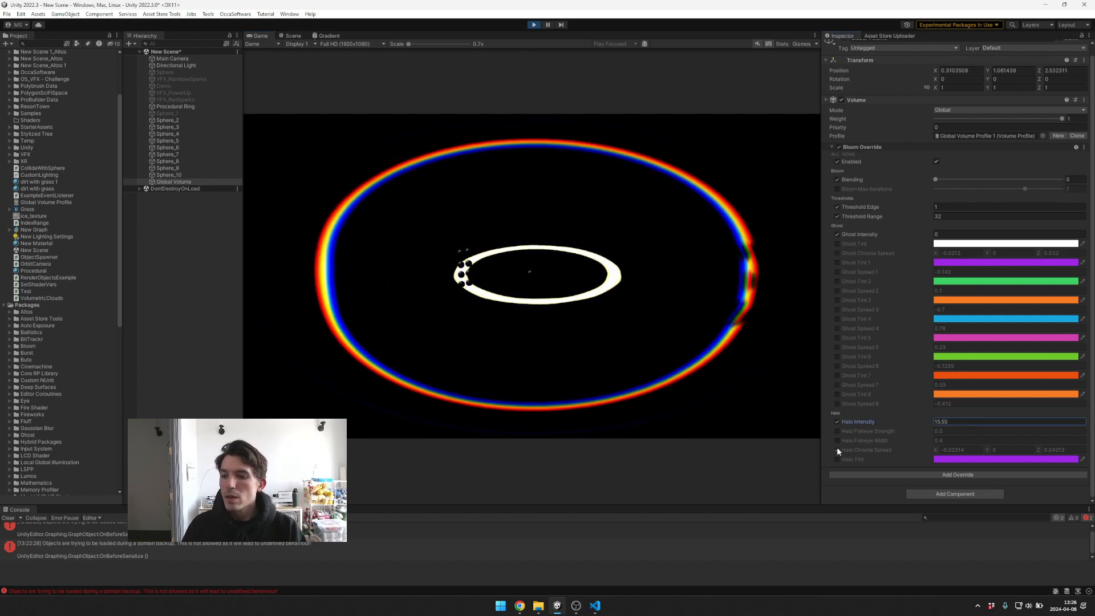
click(957, 450)
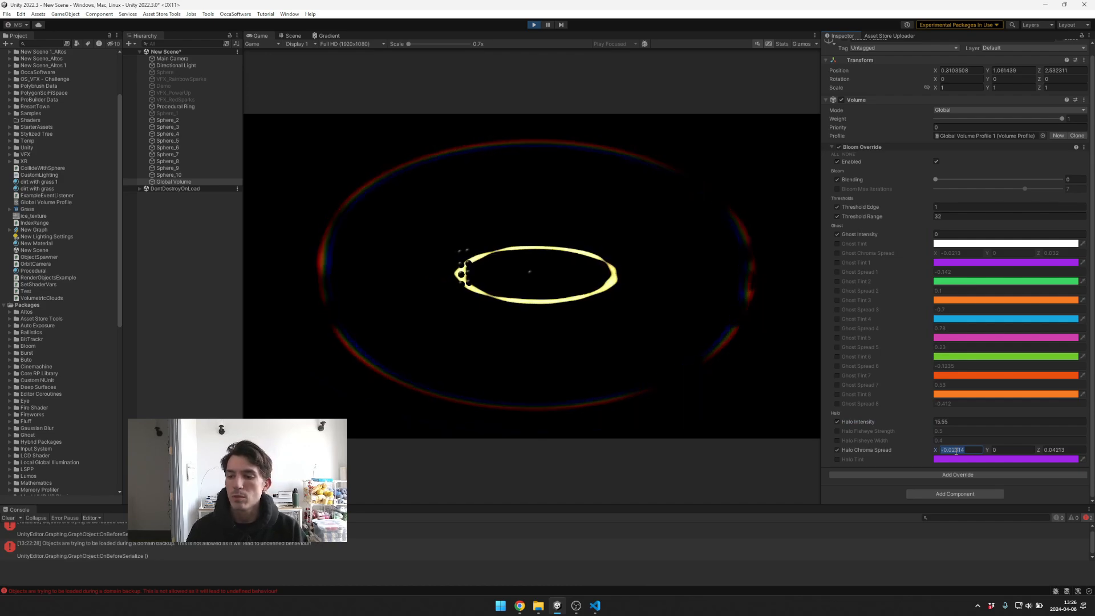
text(0.2)
key(Tab)
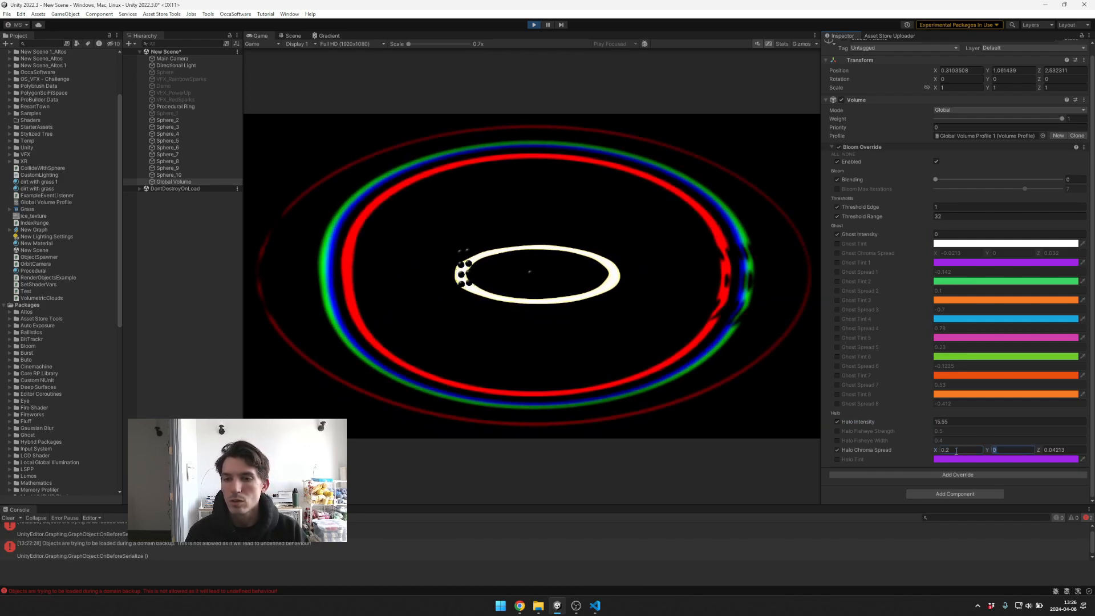
key(Tab)
text(0.2)
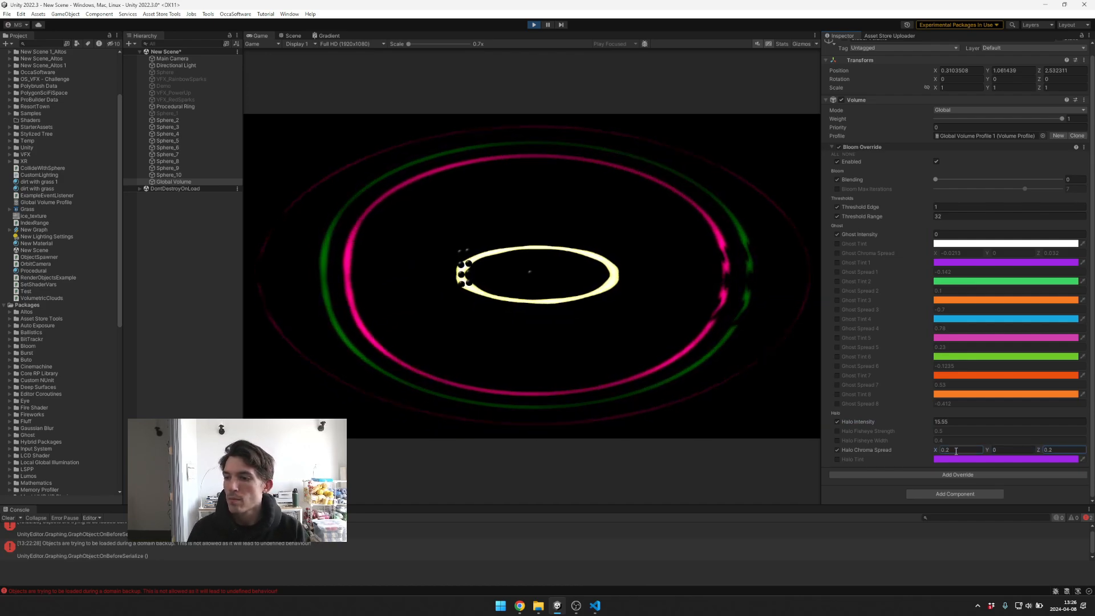
drag(1040, 451, 1038, 452)
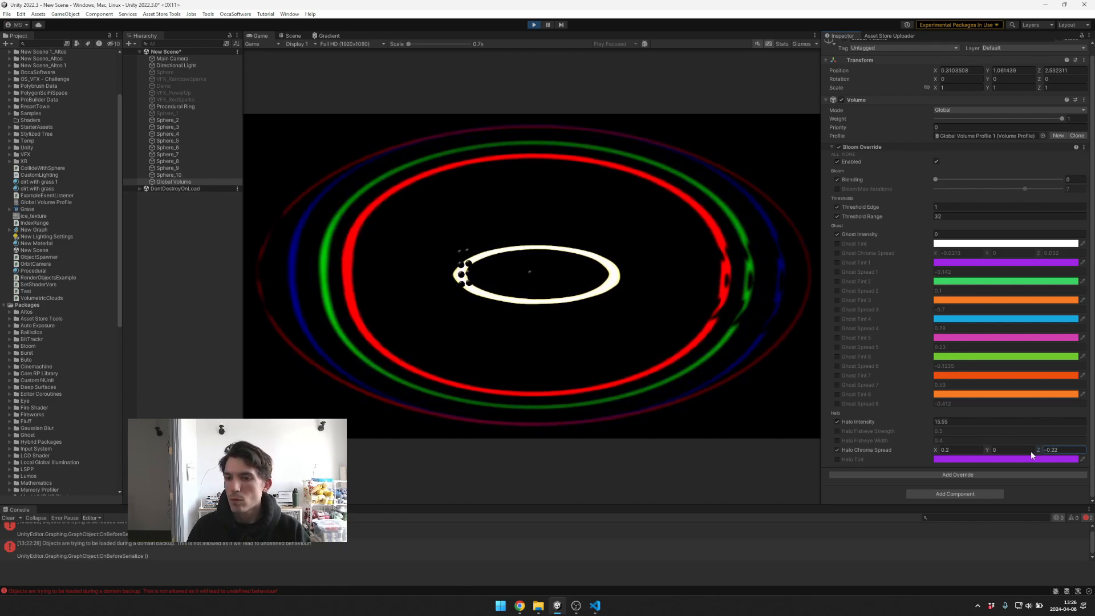
- Set Halo Chroma Spread to -0.02 in X and 0.02 in Z
click(951, 448)
text(-)
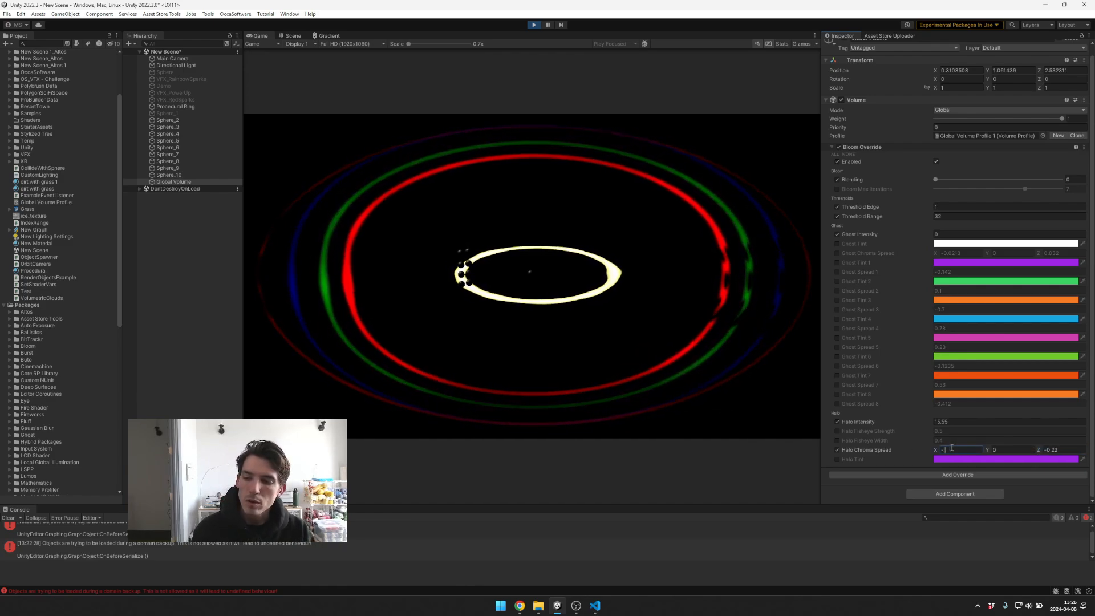
text(0.2)
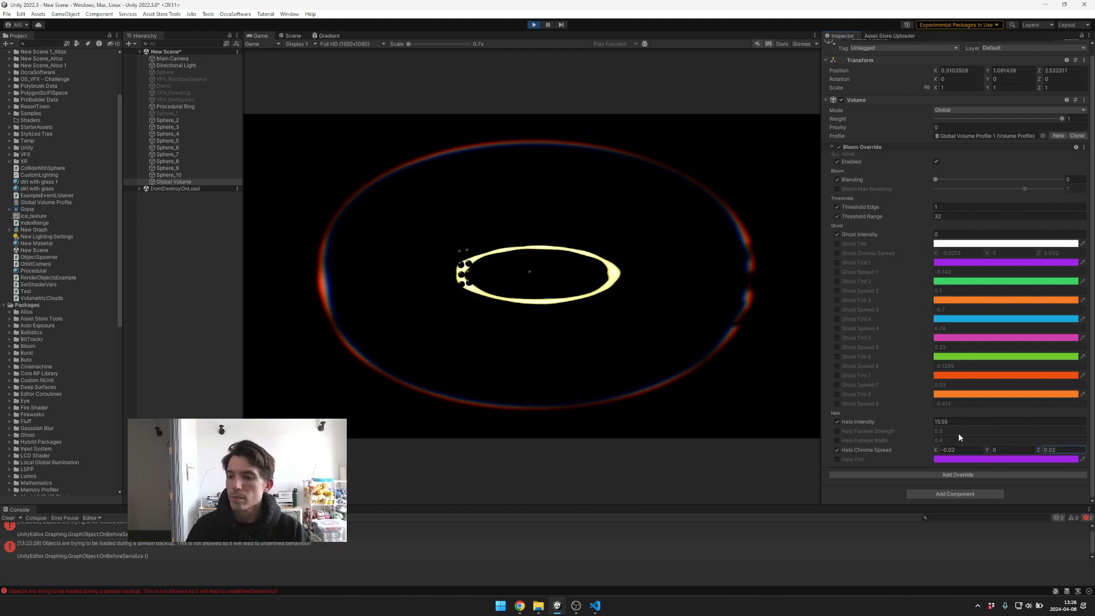
- Activate the Halo Tint override, try a near-black colour and set the tint to white
click(837, 459)
click(961, 460)
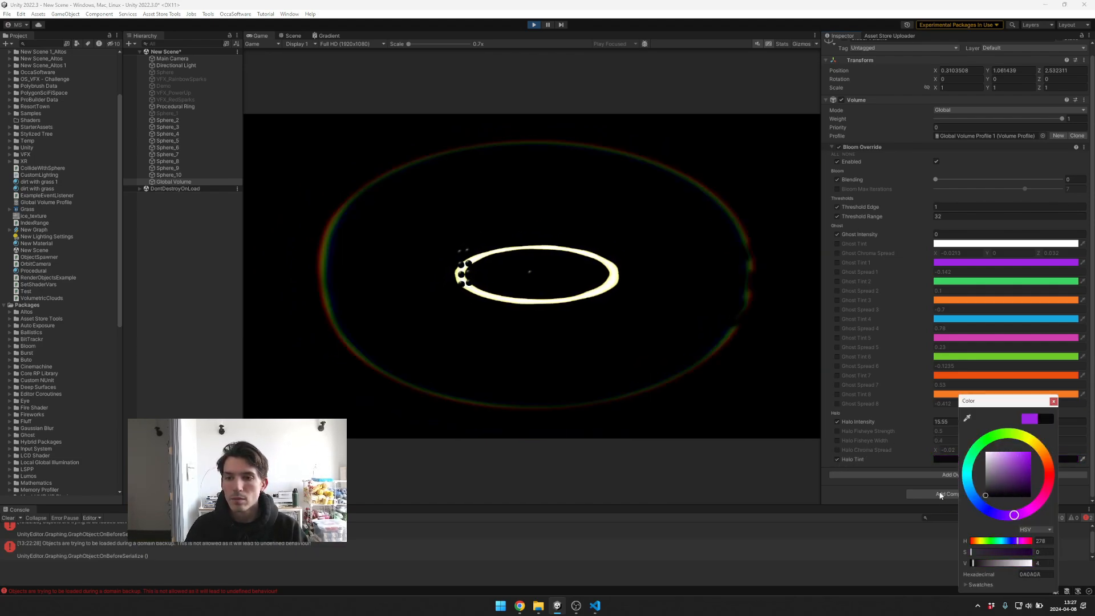
click(855, 428)
- Override and vary the Halo Fisheye Width, and deactivate all halo overrides and the Ghost Intensity override
click(837, 440)
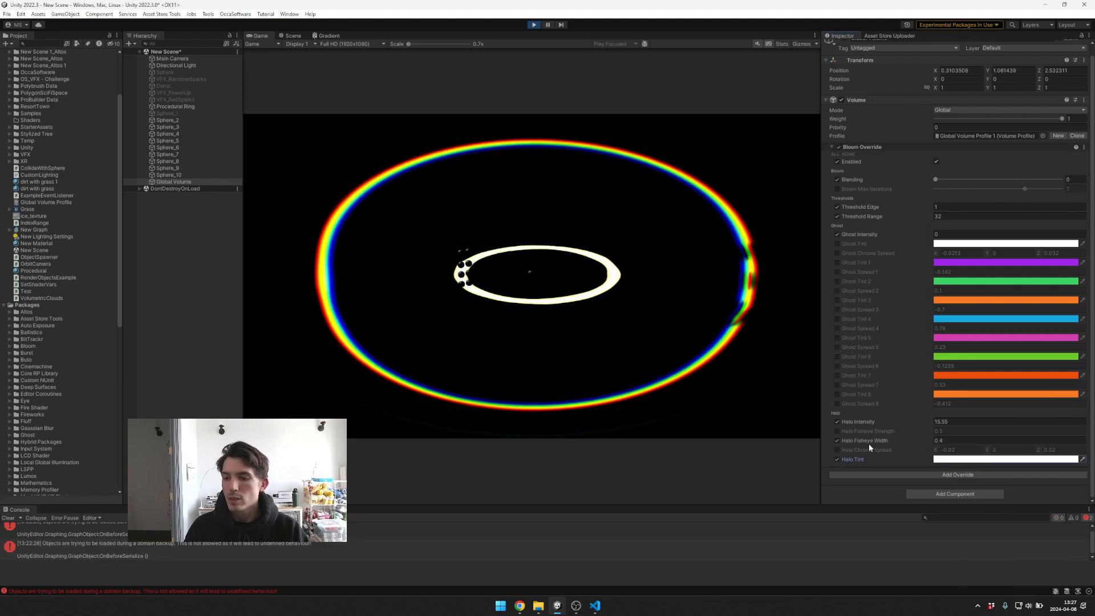
drag(868, 443, 826, 429)
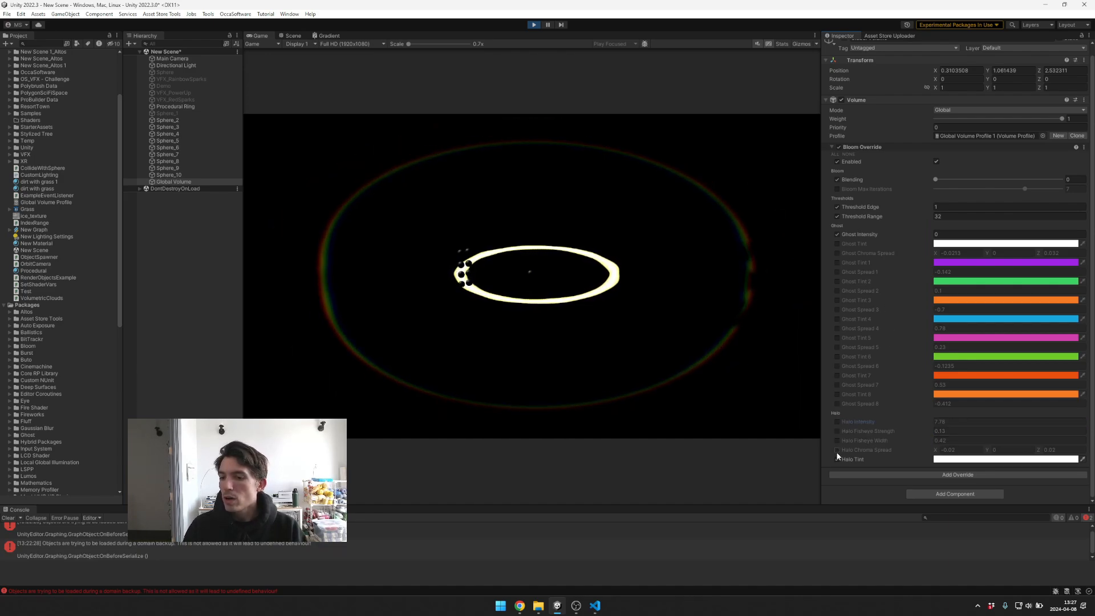
click(837, 235)
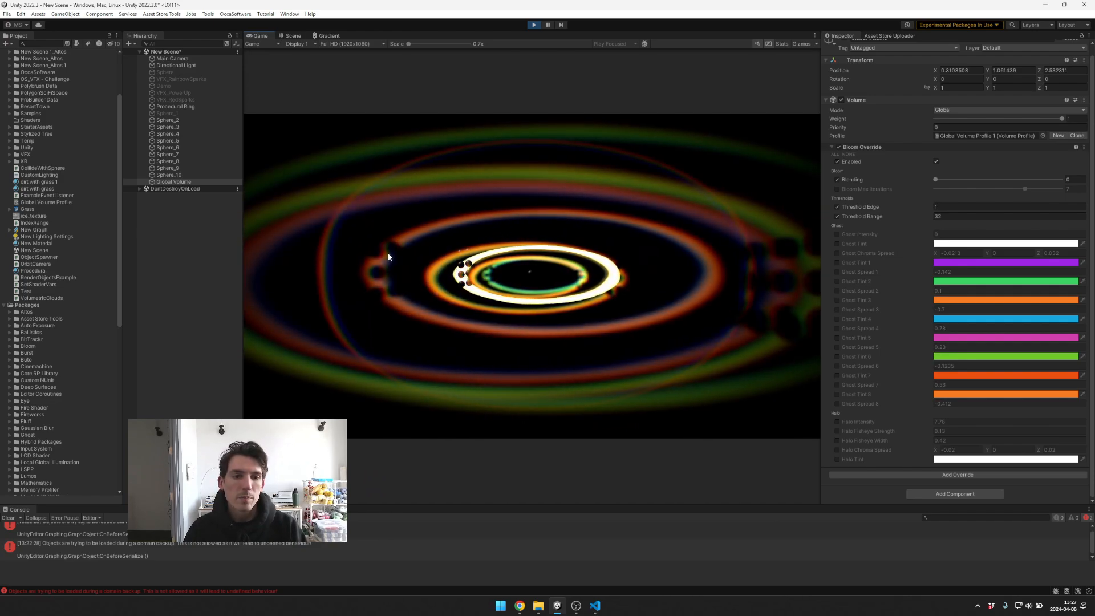
- Pause the scene and examine the ghosted sphere silhouettes in the outer ring up close
click(548, 25)
scroll(368, 263, up, 10)
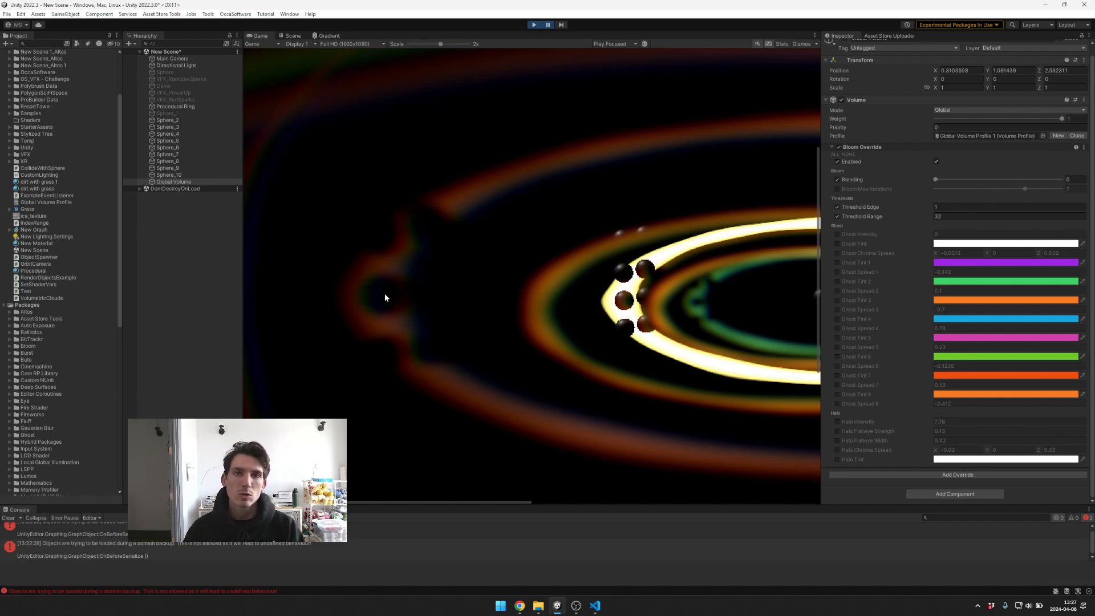
scroll(391, 308, down, 5)
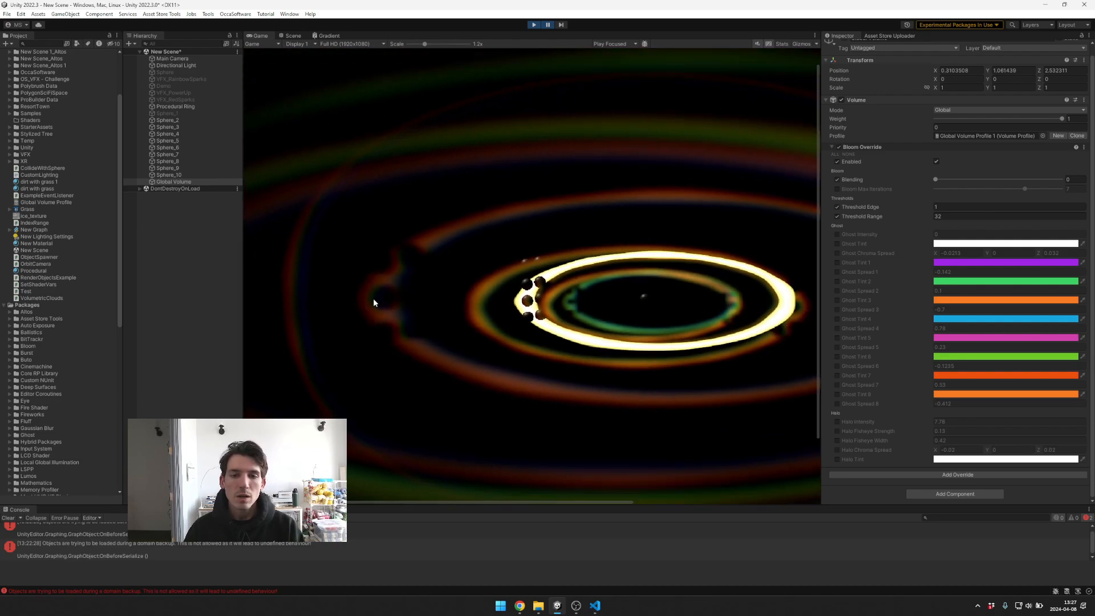
scroll(375, 292, down, 3)
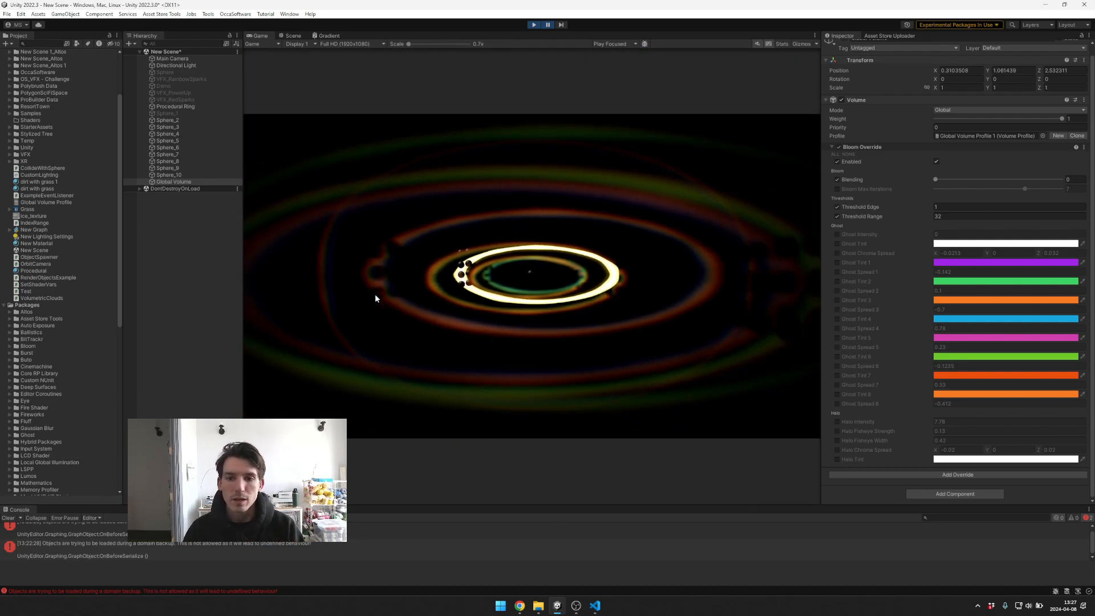